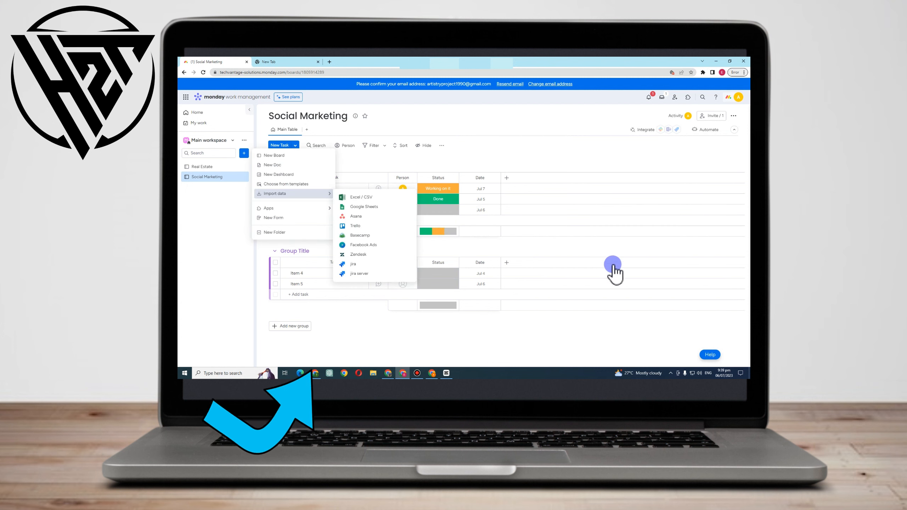
Open the template center from the workspace's add menu
{"action": "left_click", "coordinate": [541, 122]}
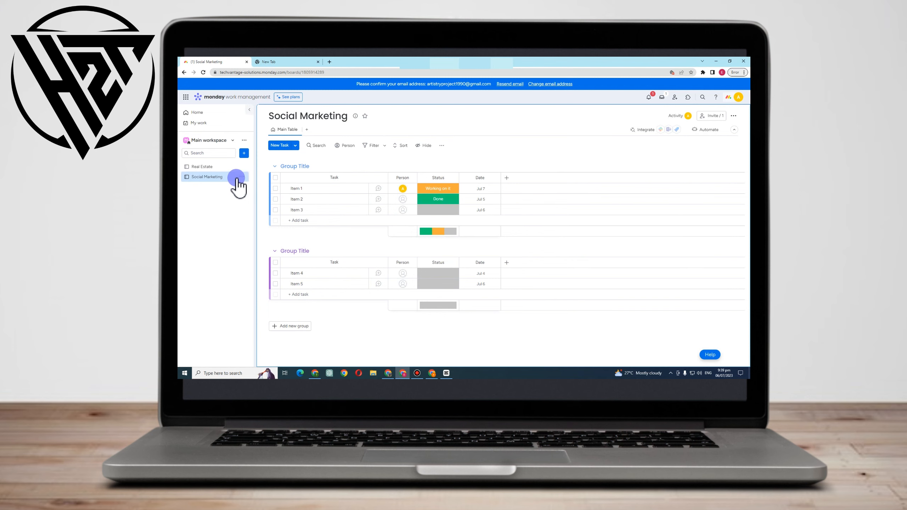
{"action": "left_click", "coordinate": [243, 155]}
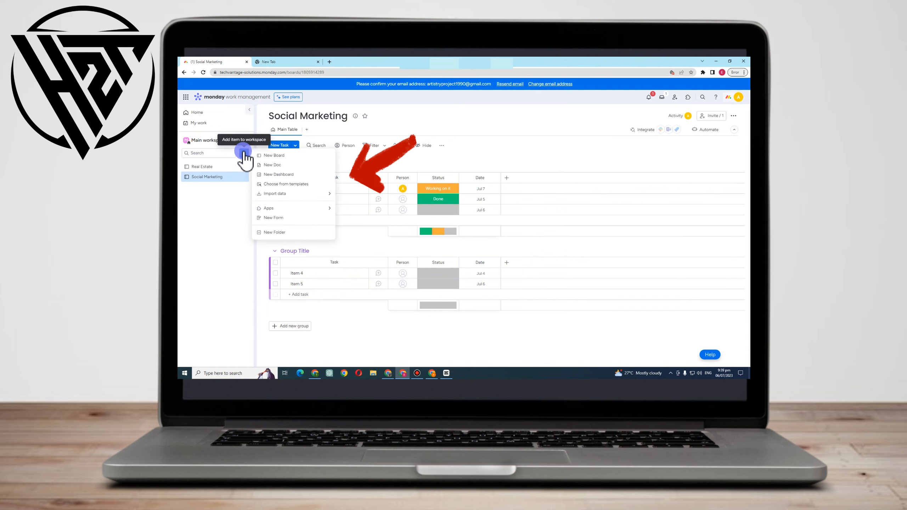
{"action": "left_click", "coordinate": [294, 183]}
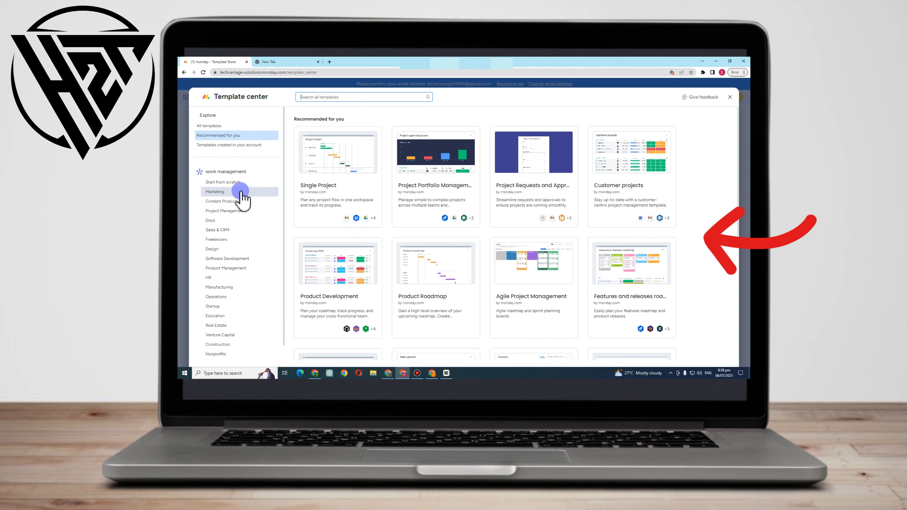
Browse the templates in the Marketing category
{"action": "left_click", "coordinate": [224, 192]}
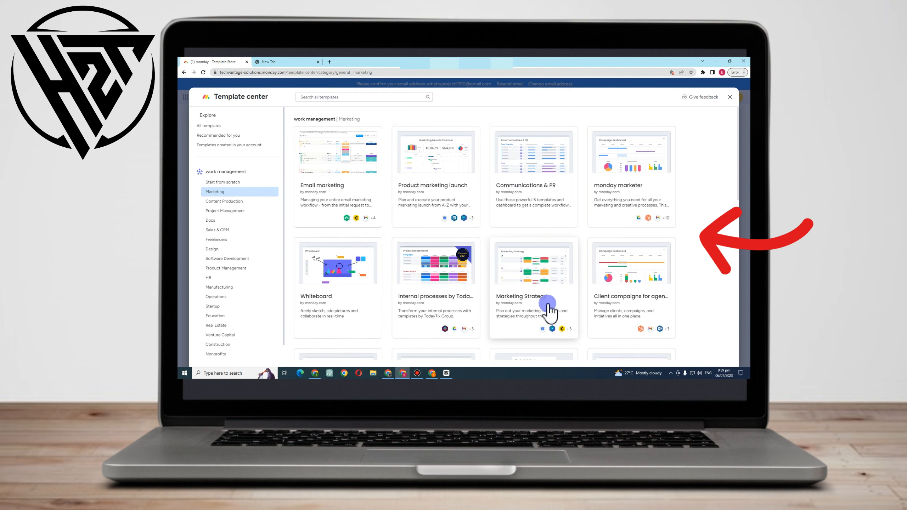
{"action": "scroll", "coordinate": [571, 300], "scroll_direction": "down", "scroll_amount": 3}
{"action": "scroll", "coordinate": [499, 310], "scroll_direction": "down", "scroll_amount": 3}
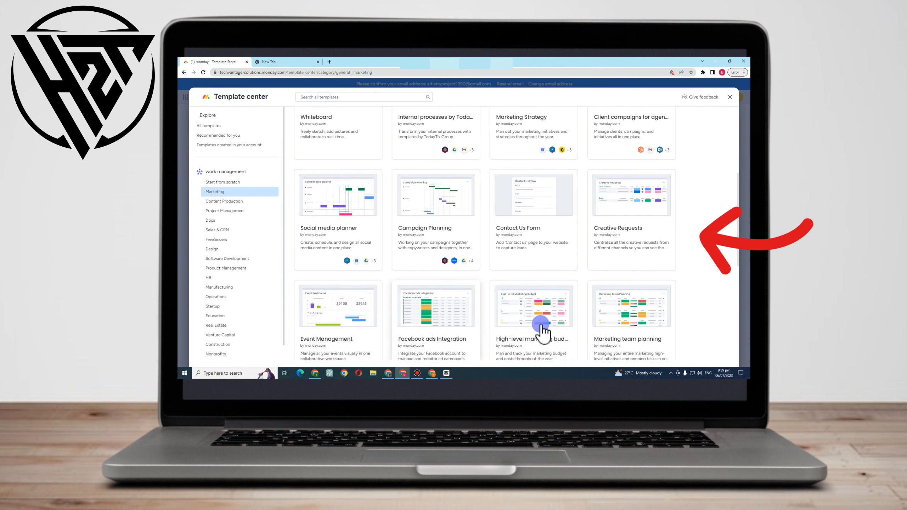
{"action": "scroll", "coordinate": [532, 343], "scroll_direction": "down", "scroll_amount": 3}
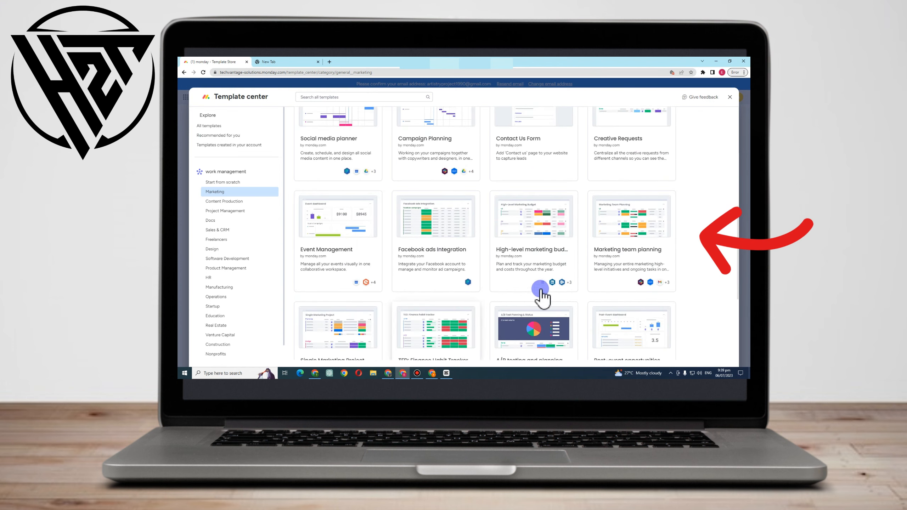
{"action": "scroll", "coordinate": [656, 301], "scroll_direction": "down", "scroll_amount": 3}
{"action": "scroll", "coordinate": [418, 154], "scroll_direction": "up", "scroll_amount": 10}
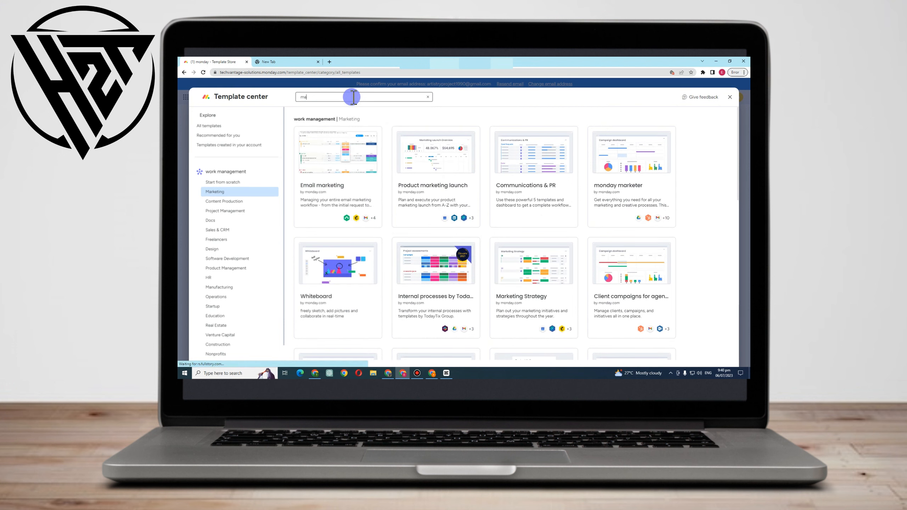
Search all templates for "marketing" and browse the results
{"action": "type", "text": "rketing"}
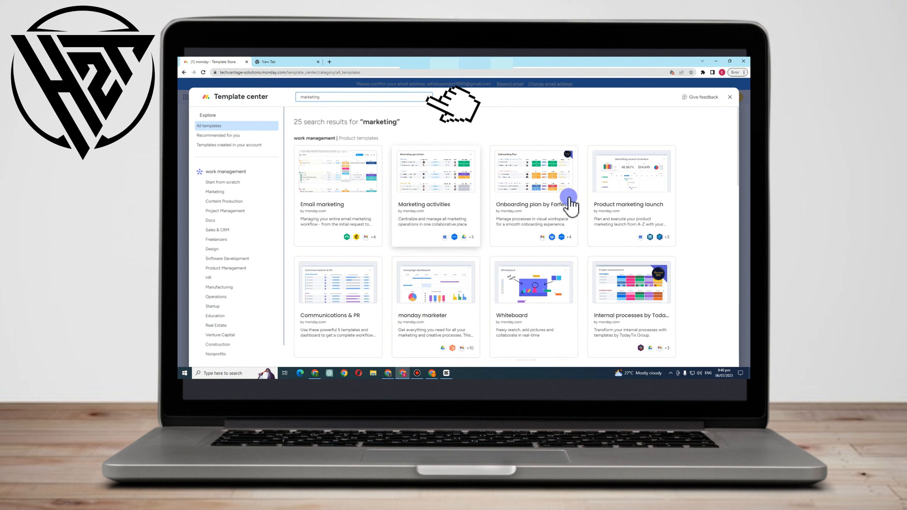
{"action": "scroll", "coordinate": [372, 314], "scroll_direction": "down", "scroll_amount": 1}
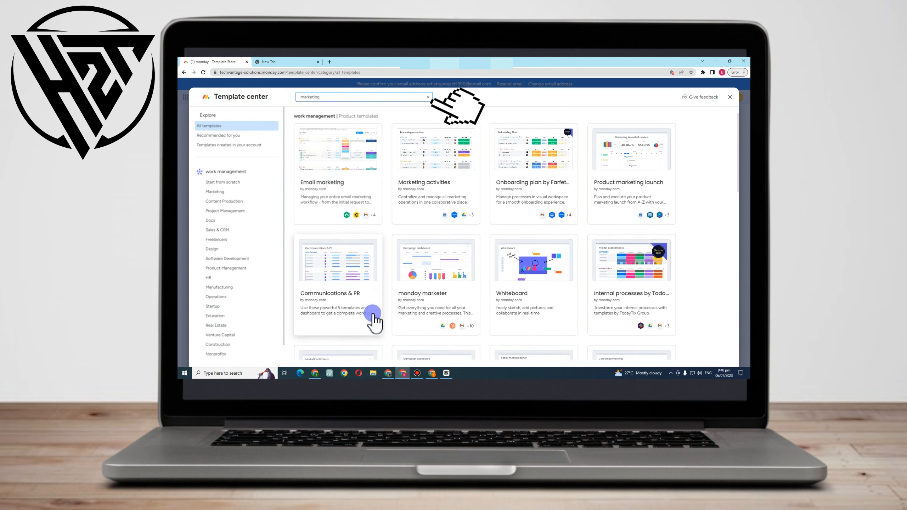
{"action": "scroll", "coordinate": [373, 314], "scroll_direction": "down", "scroll_amount": 3}
{"action": "scroll", "coordinate": [632, 321], "scroll_direction": "down", "scroll_amount": 3}
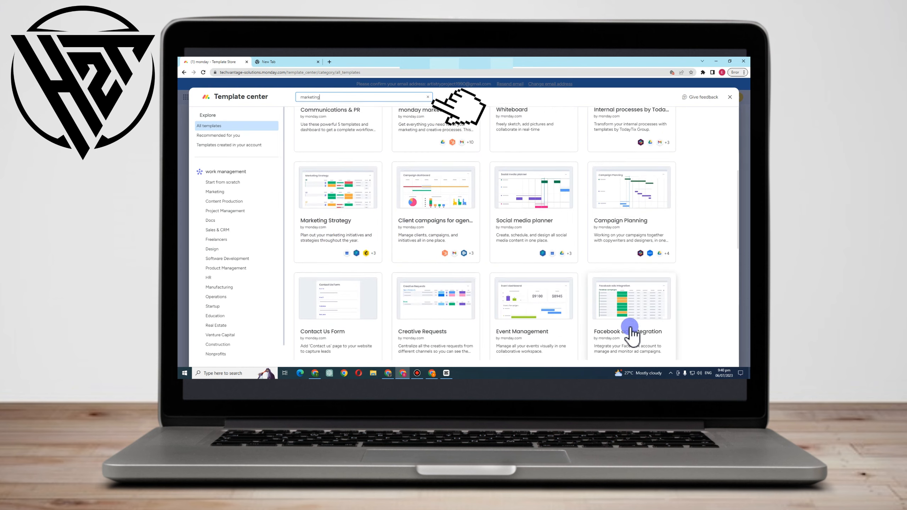
{"action": "scroll", "coordinate": [457, 264], "scroll_direction": "up", "scroll_amount": 2}
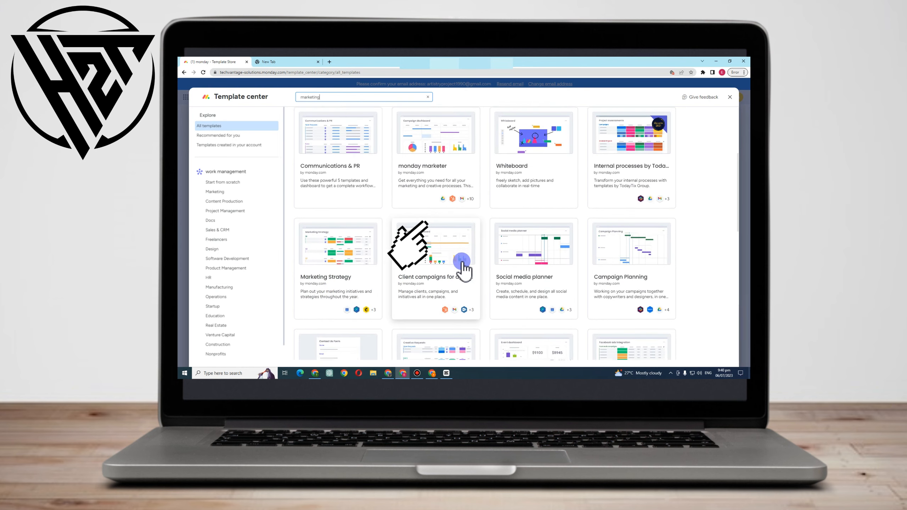
{"action": "scroll", "coordinate": [462, 264], "scroll_direction": "up", "scroll_amount": 5}
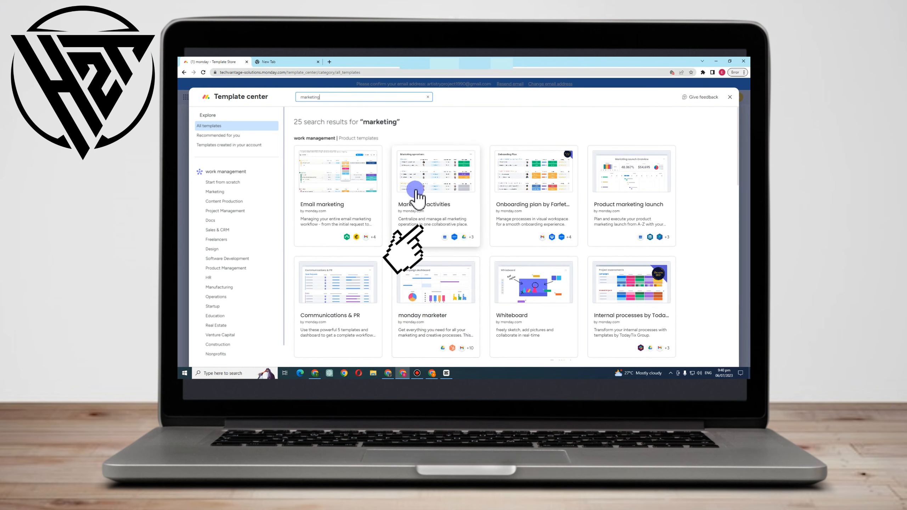
Create a board from the Marketing activities template after reading its full description
{"action": "left_click", "coordinate": [416, 193]}
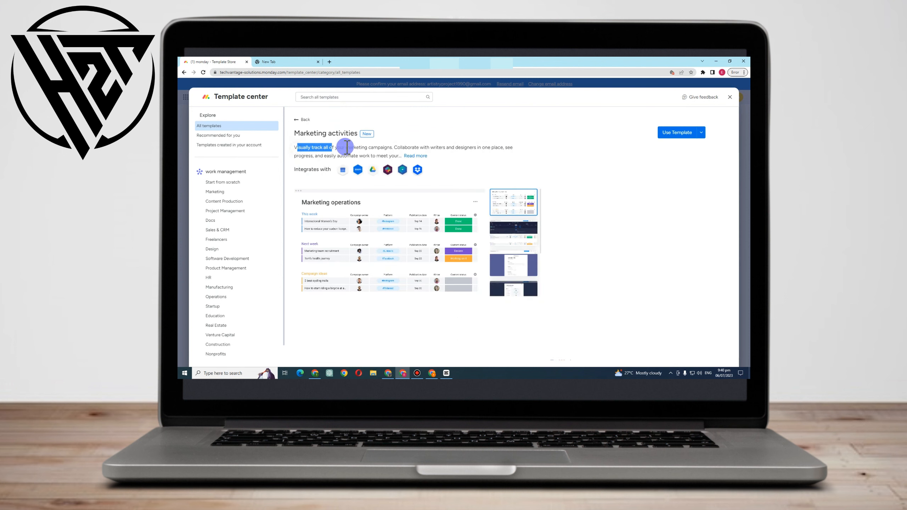
{"action": "left_click_drag", "start_coordinate": [398, 149], "coordinate": [501, 149]}
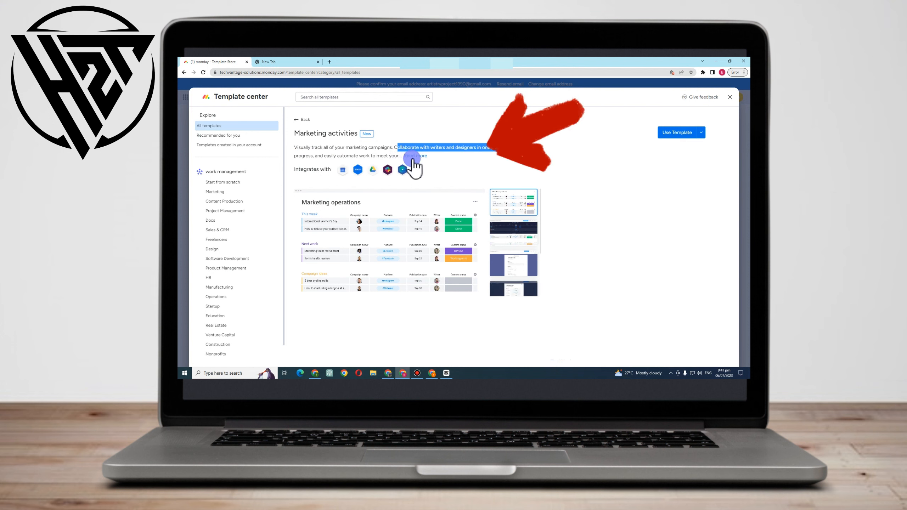
{"action": "left_click", "coordinate": [411, 157]}
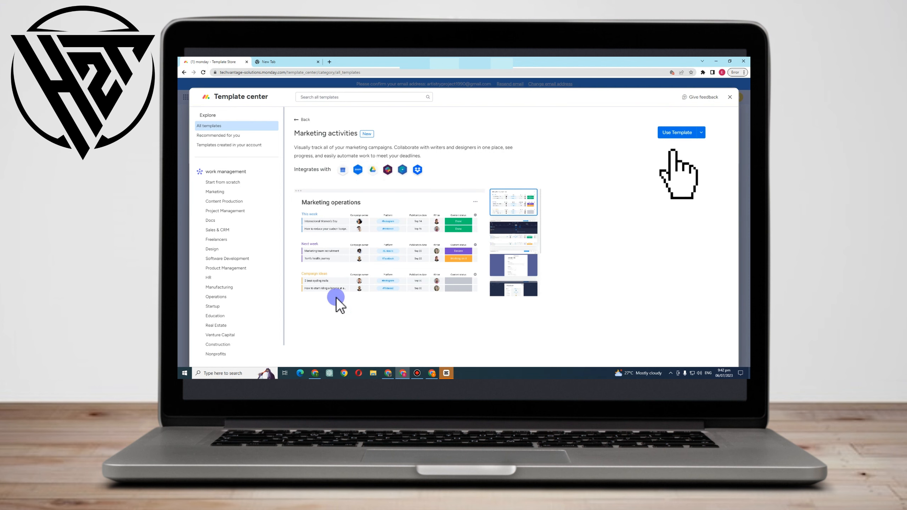
{"action": "left_click", "coordinate": [678, 127]}
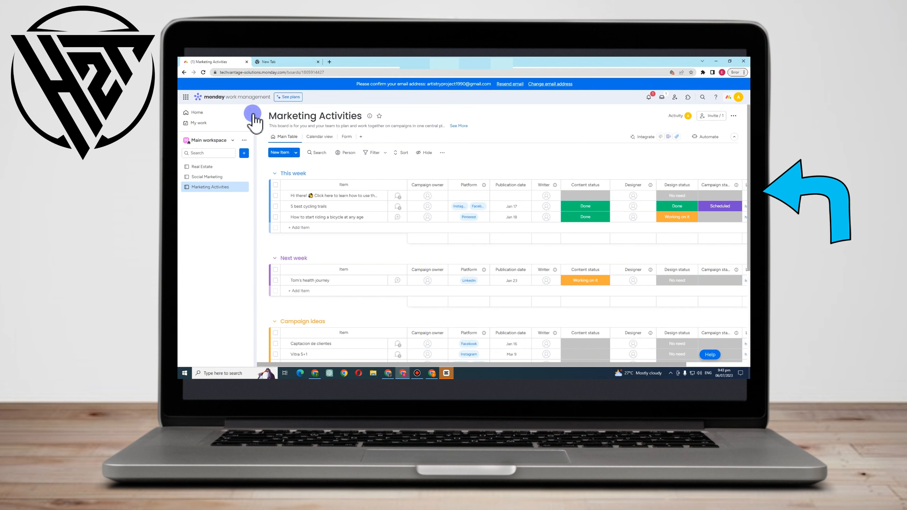
Rename the board to "Facebook Marketing" and dismiss the views tip
{"action": "left_click", "coordinate": [290, 116]}
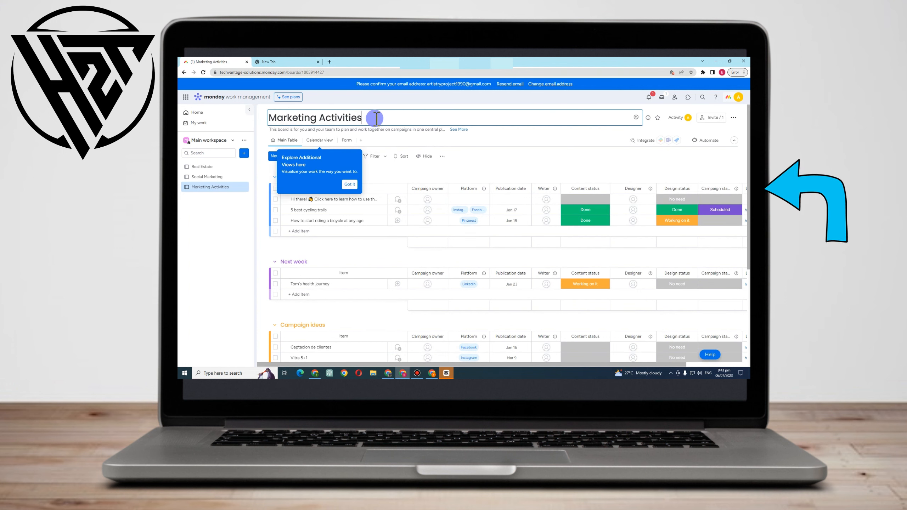
{"action": "left_click_drag", "start_coordinate": [376, 118], "coordinate": [237, 125]}
{"action": "type", "text": "FAce"}
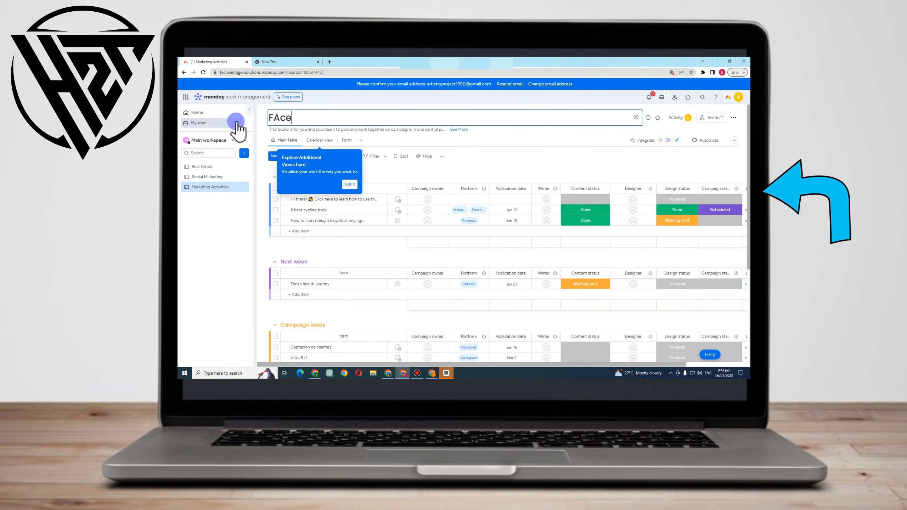
{"action": "type", "text": "book MA"}
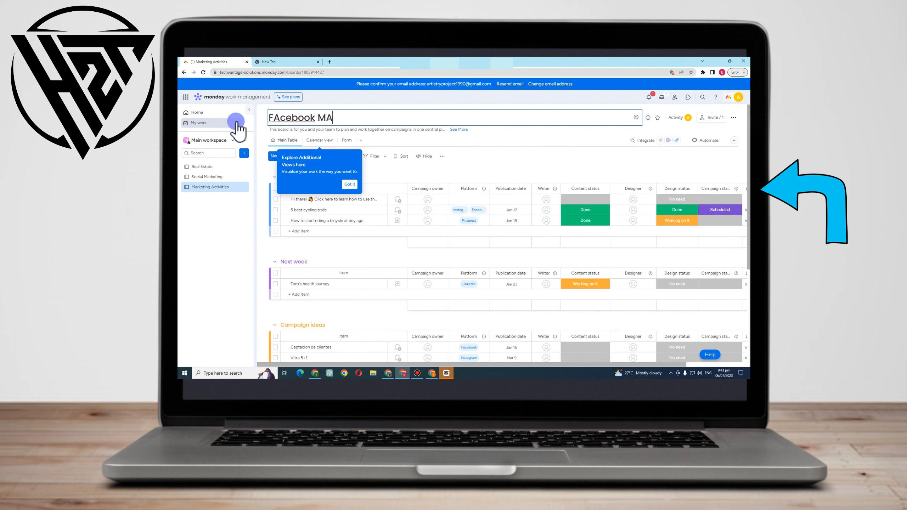
{"action": "type", "text": "rketing"}
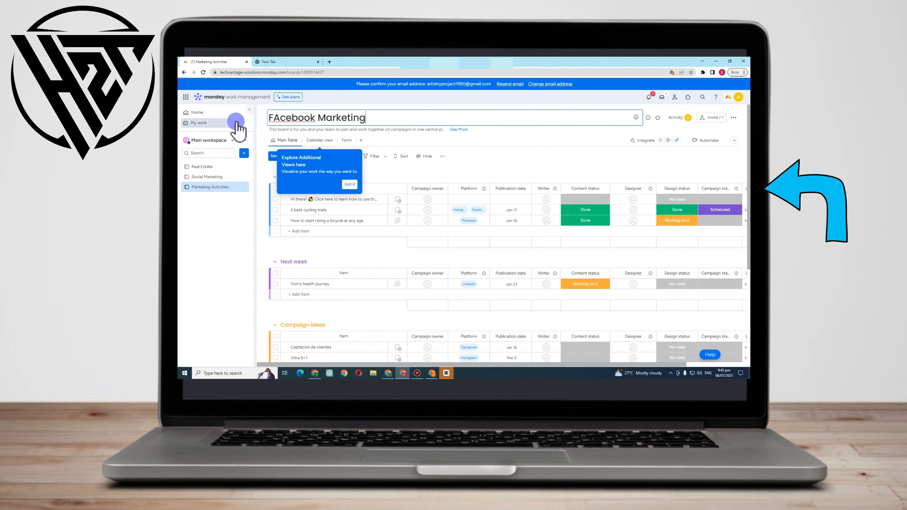
{"action": "left_click", "coordinate": [280, 120]}
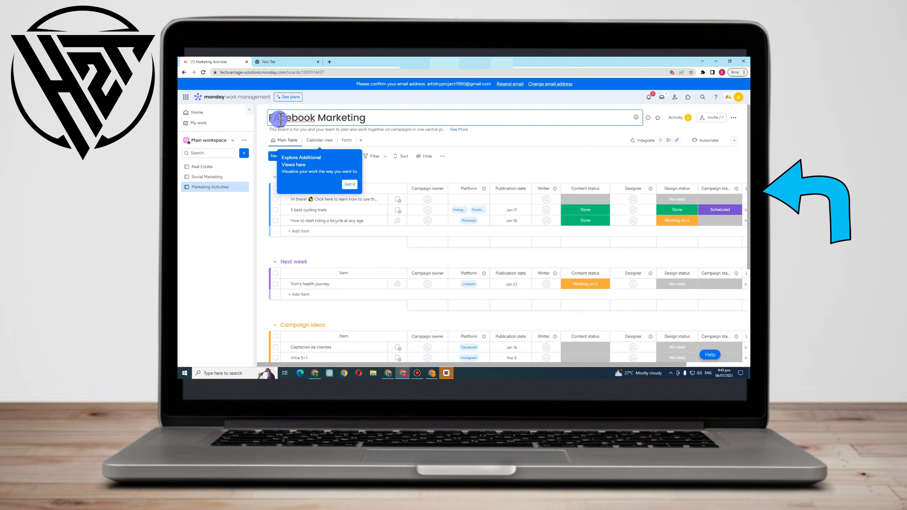
{"action": "left_click", "coordinate": [350, 184]}
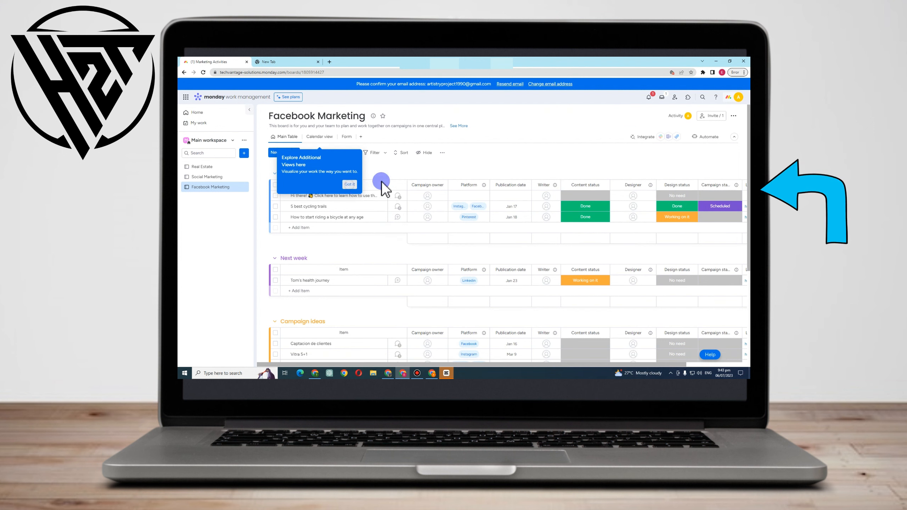
{"action": "left_click", "coordinate": [324, 197]}
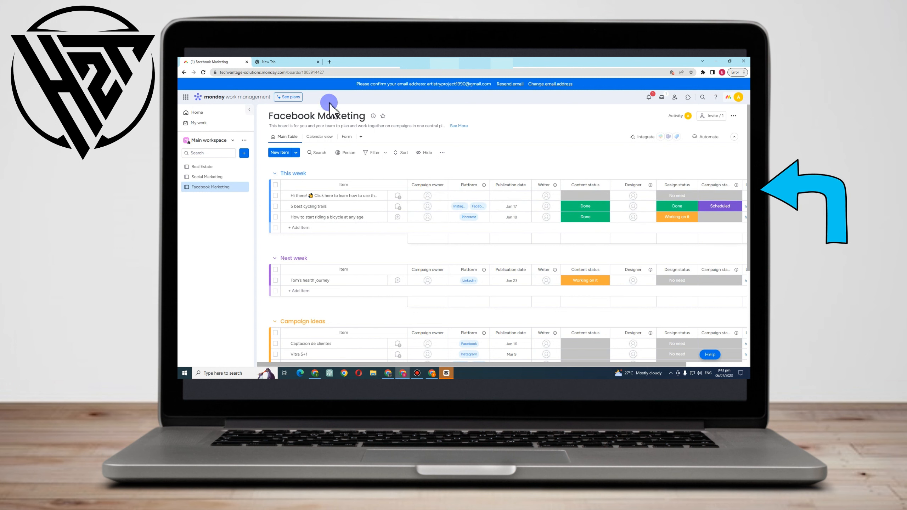
Switch to the board's Calendar view and then its Form view
{"action": "left_click", "coordinate": [319, 142]}
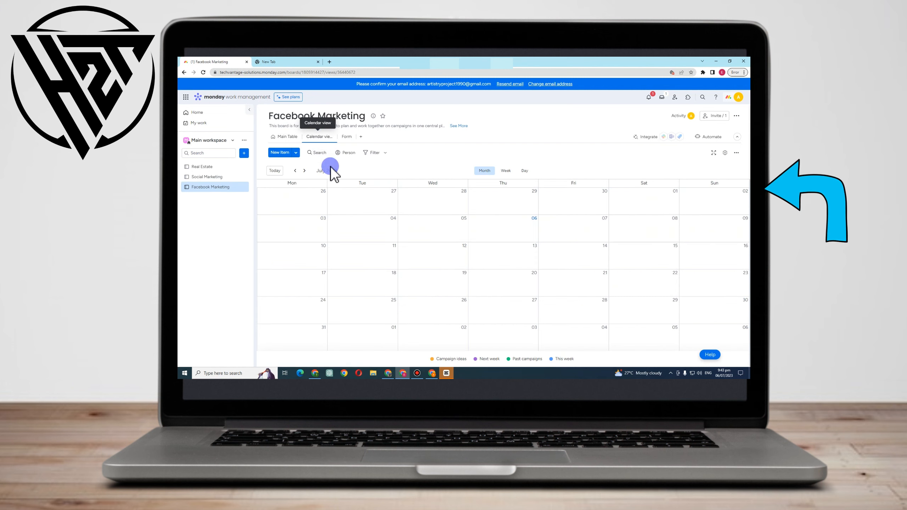
{"action": "left_click", "coordinate": [346, 137]}
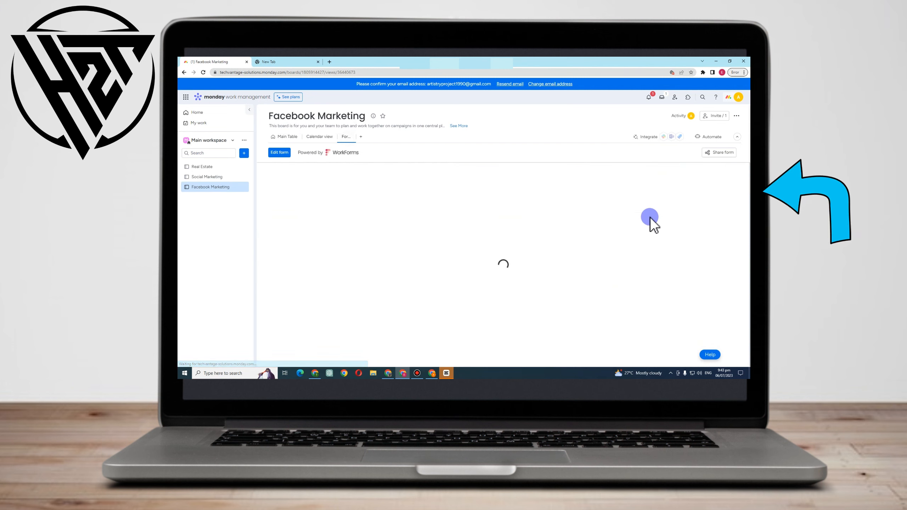
{"action": "left_click", "coordinate": [550, 136]}
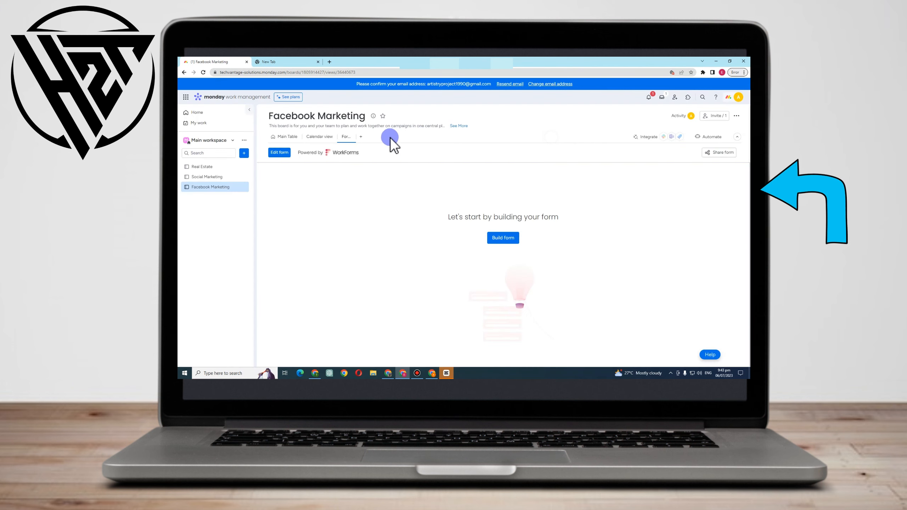
Add a Table view and a Files Gallery view to the board
{"action": "left_click", "coordinate": [360, 137]}
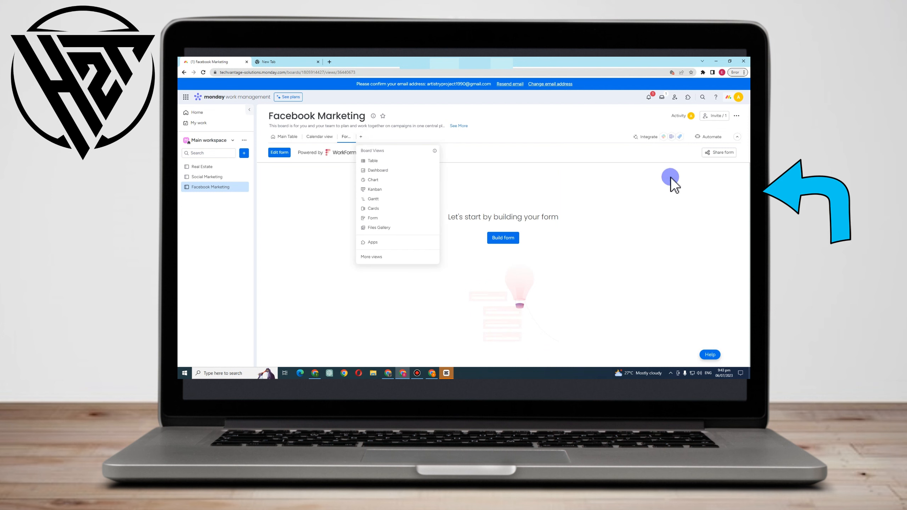
{"action": "left_click", "coordinate": [388, 161]}
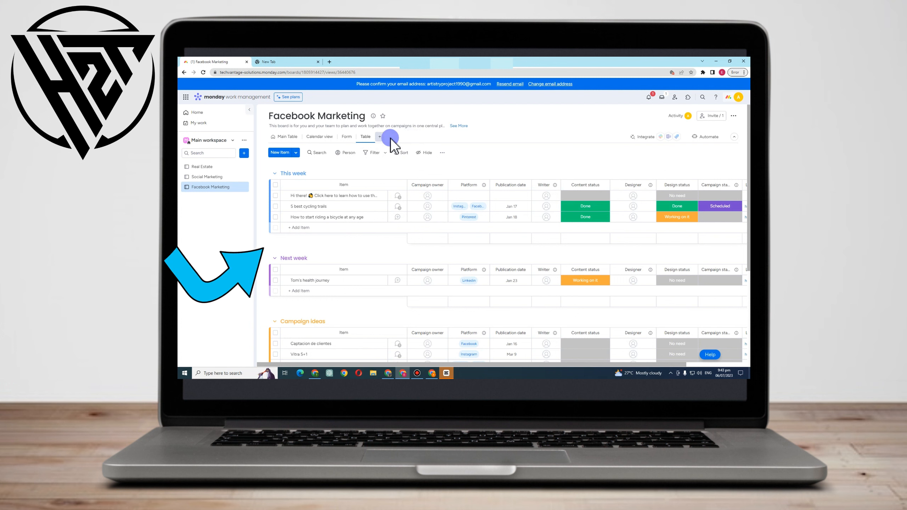
{"action": "left_click", "coordinate": [389, 137]}
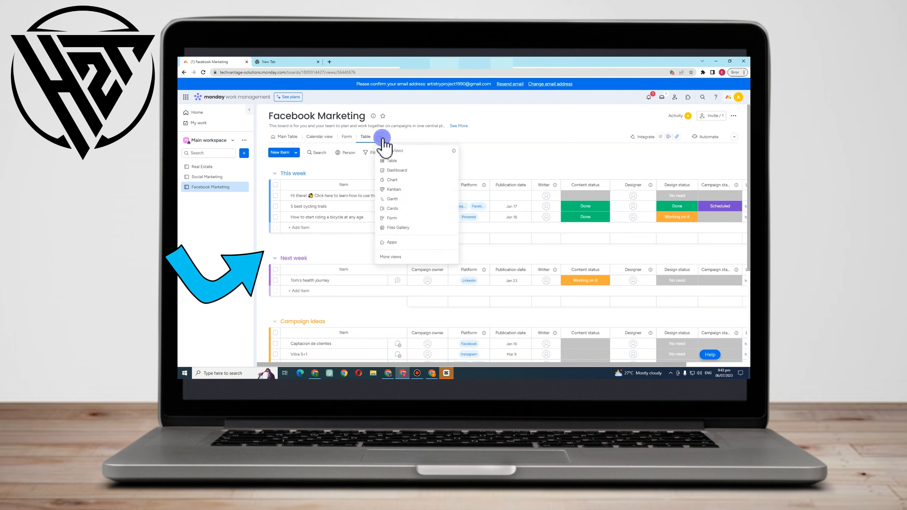
{"action": "left_click", "coordinate": [407, 229]}
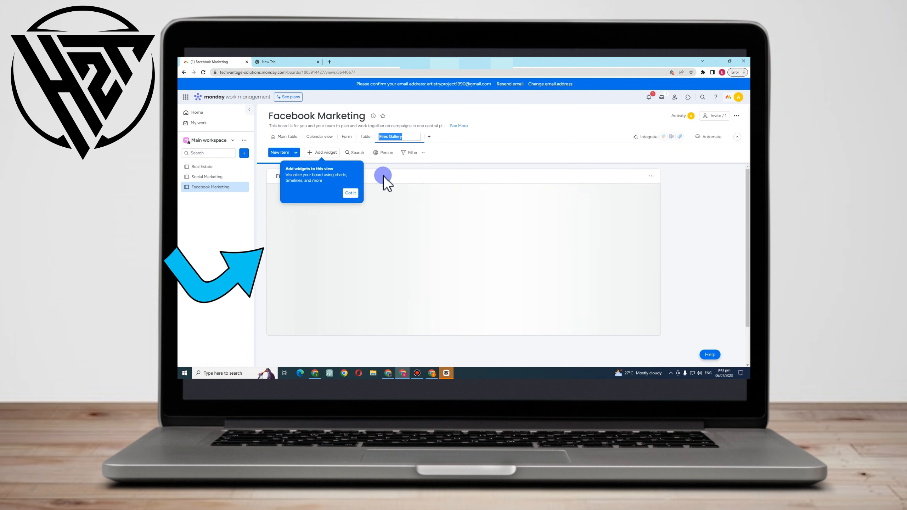
{"action": "left_click", "coordinate": [350, 193]}
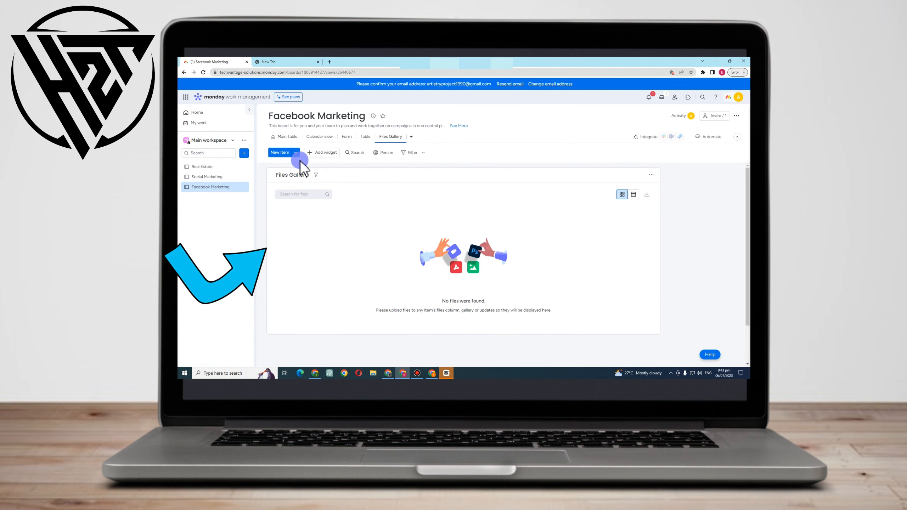
Return to the Main Table view and delete the three sample items in the This week group
{"action": "left_click", "coordinate": [285, 136]}
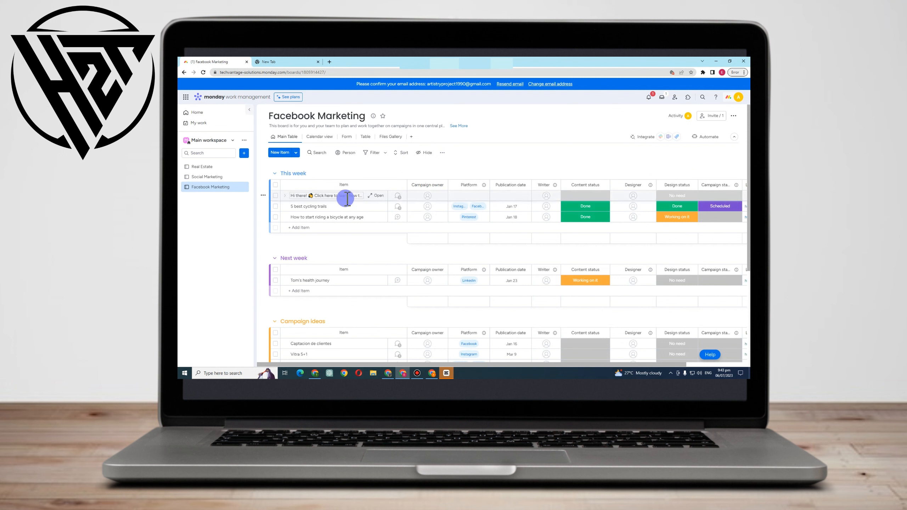
{"action": "left_click", "coordinate": [275, 195]}
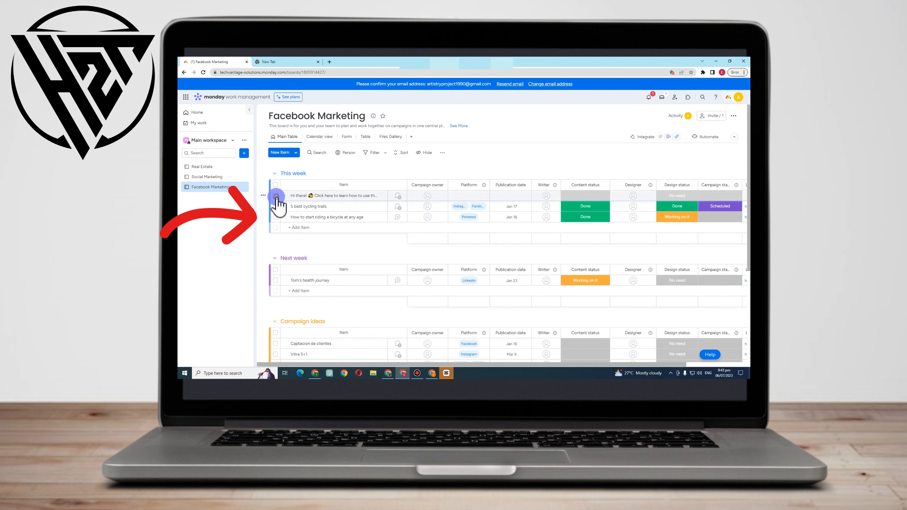
{"action": "left_click", "coordinate": [276, 206]}
{"action": "left_click", "coordinate": [275, 217]}
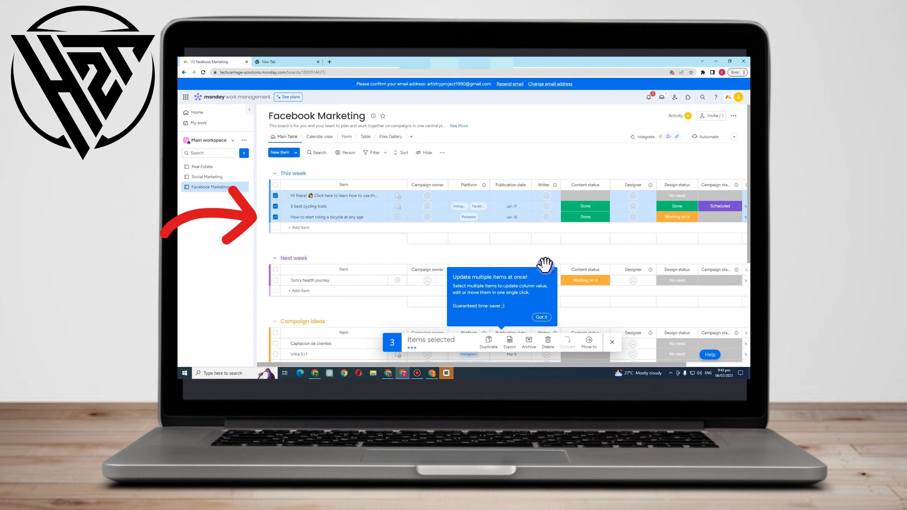
{"action": "left_click", "coordinate": [548, 341]}
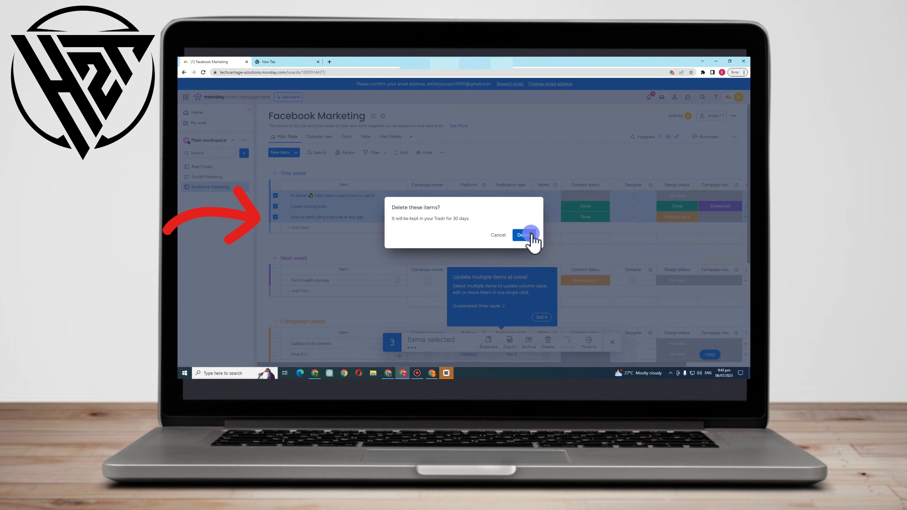
{"action": "left_click", "coordinate": [524, 234]}
Add the items Define Campaign Strategy, Audience Targeting and Segmentation, and Ad Creation and Copywriting to This week
{"action": "left_click", "coordinate": [310, 196]}
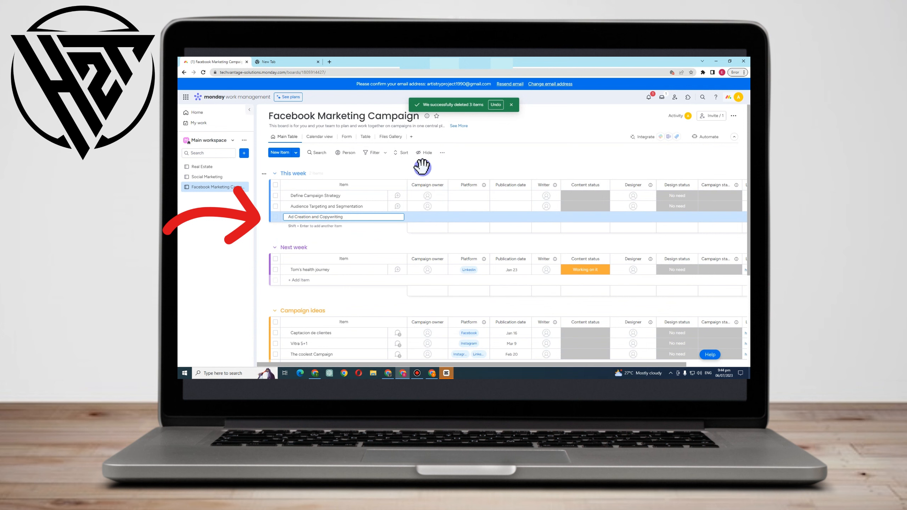
{"action": "key", "text": "Return"}
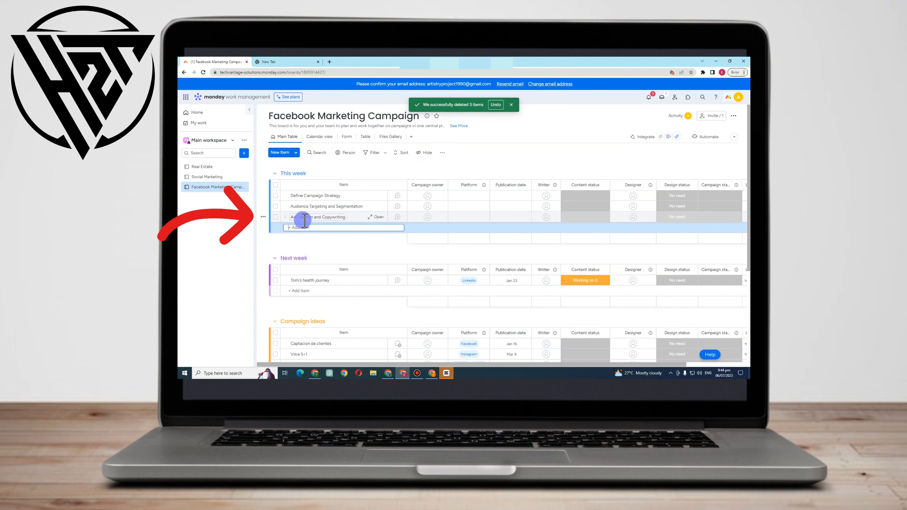
Assign a different campaign owner to each of the three new items
{"action": "left_click", "coordinate": [429, 200]}
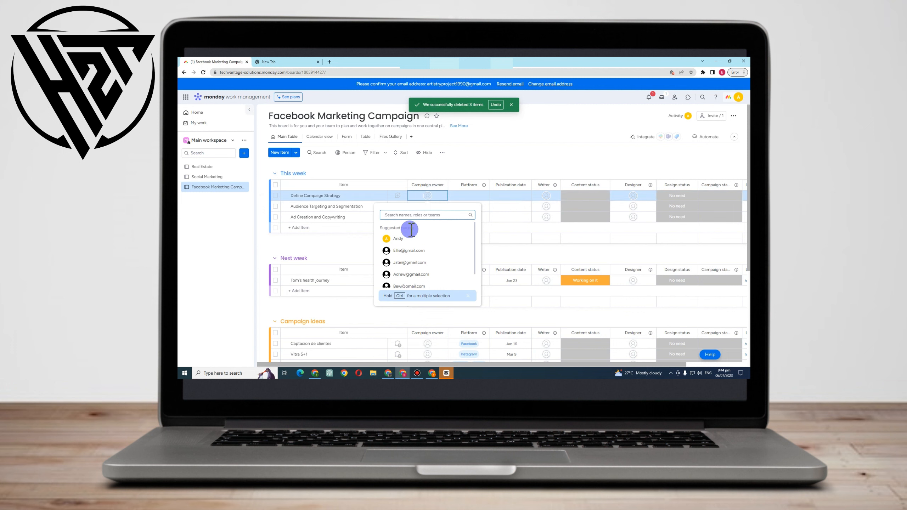
{"action": "left_click", "coordinate": [410, 252]}
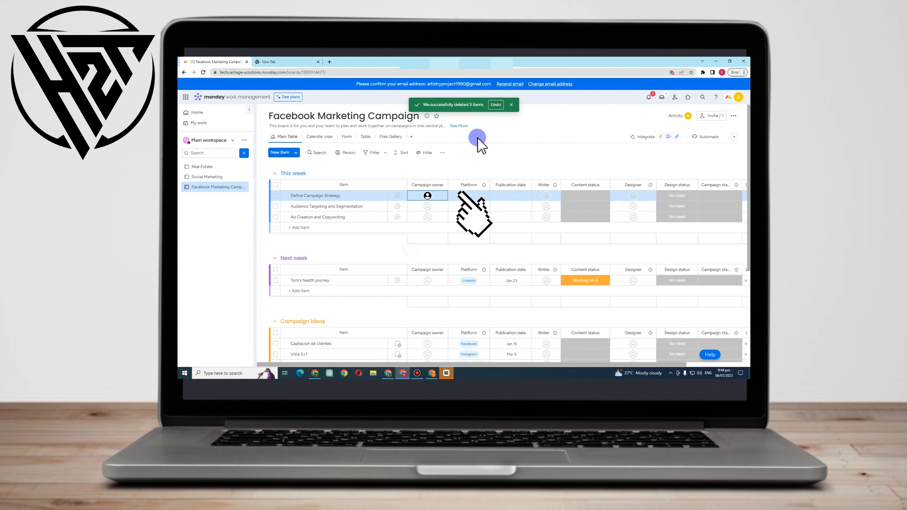
{"action": "left_click", "coordinate": [441, 210]}
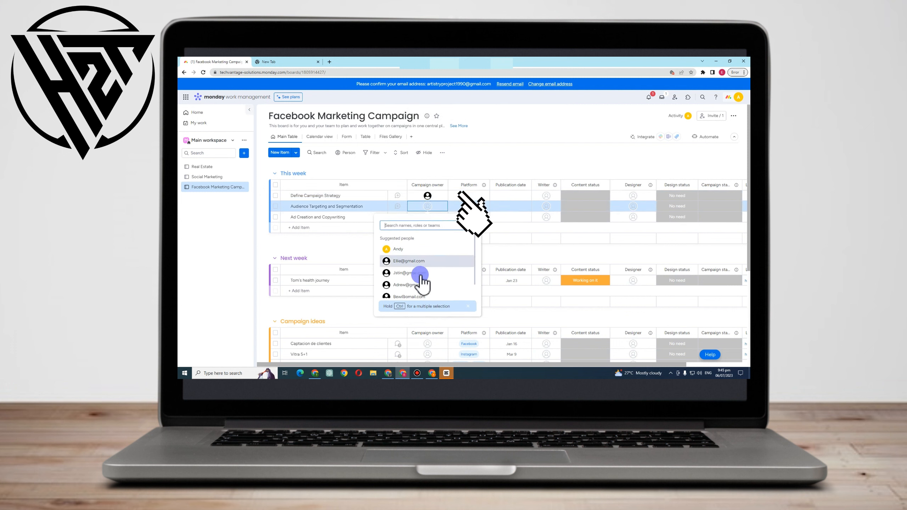
{"action": "left_click", "coordinate": [419, 275]}
{"action": "left_click", "coordinate": [427, 216]}
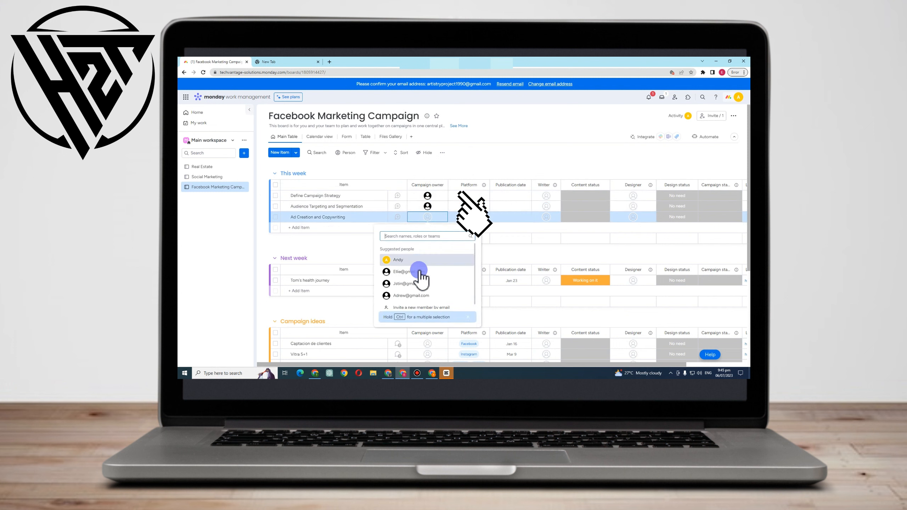
{"action": "left_click", "coordinate": [418, 298]}
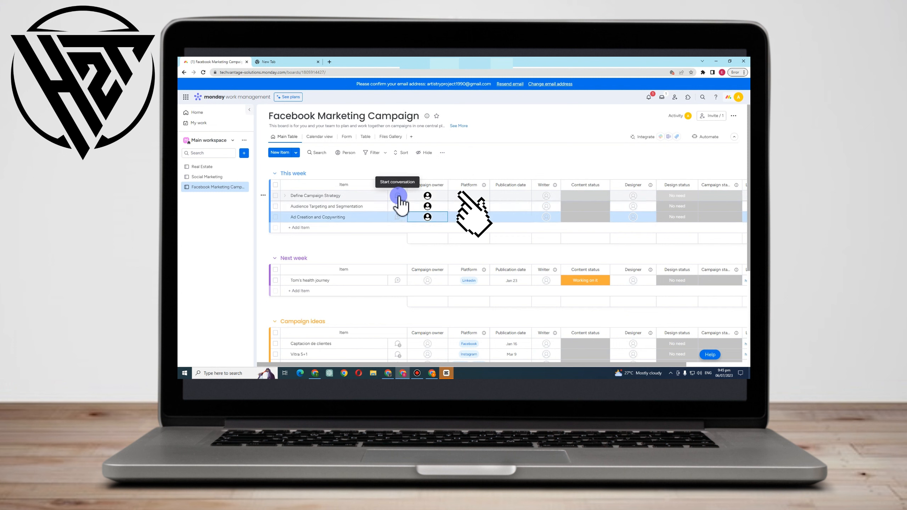
Write update drafts "Start today" for Define Campaign Strategy and "Start tomorrow" for Audience Targeting and Segmentation
{"action": "left_click", "coordinate": [399, 196]}
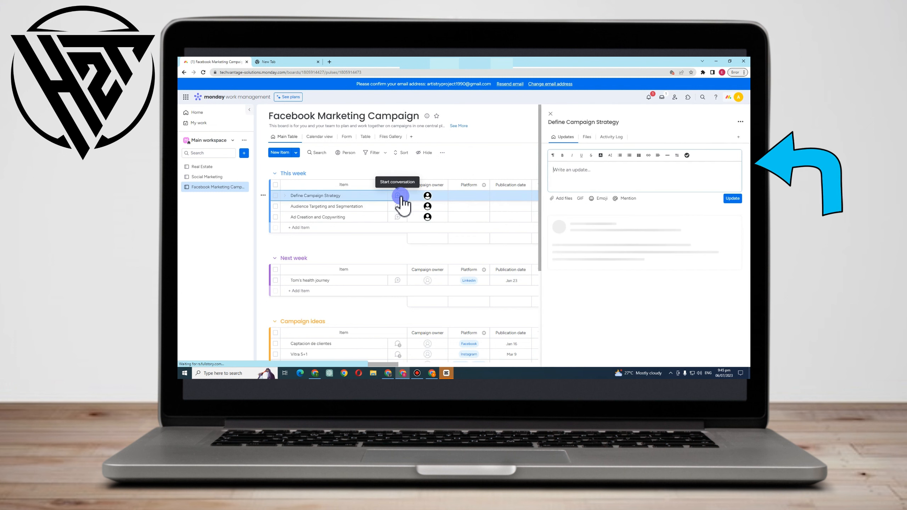
{"action": "type", "text": "Start today"}
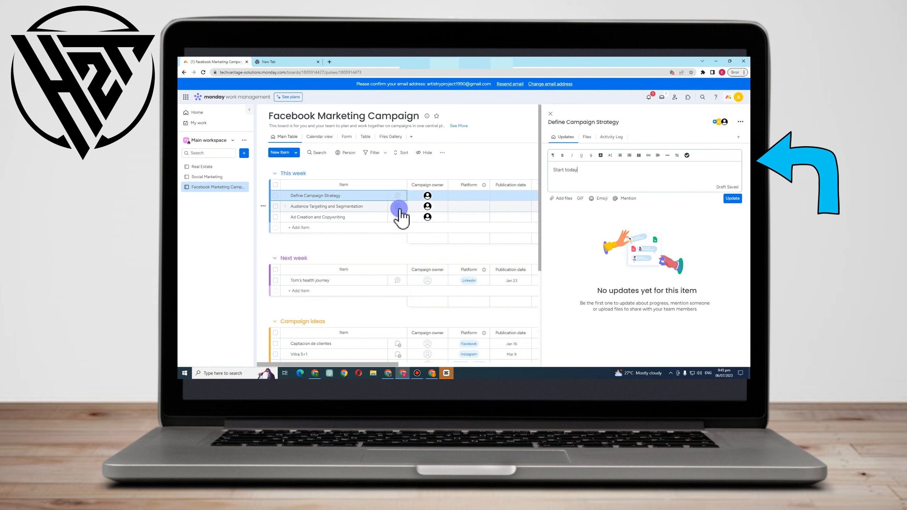
{"action": "left_click", "coordinate": [398, 208]}
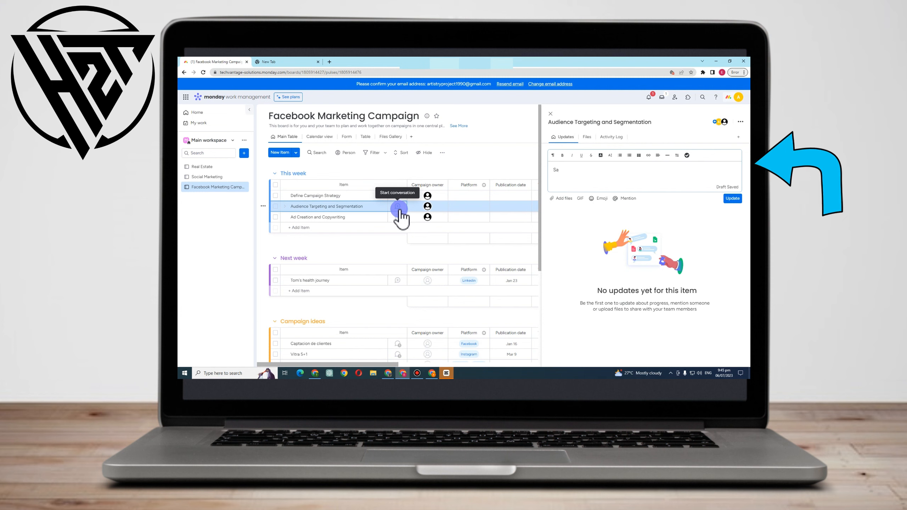
{"action": "type", "text": "morrow"}
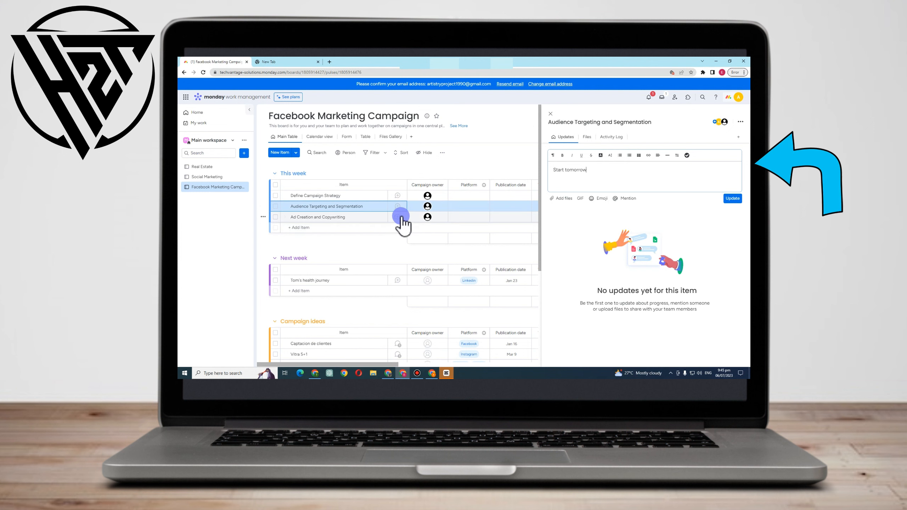
Write the update draft "Start This Saturday" for Ad Creation and Copywriting and select its text
{"action": "left_click", "coordinate": [399, 217]}
{"action": "type", "text": "Start This Saturday"}
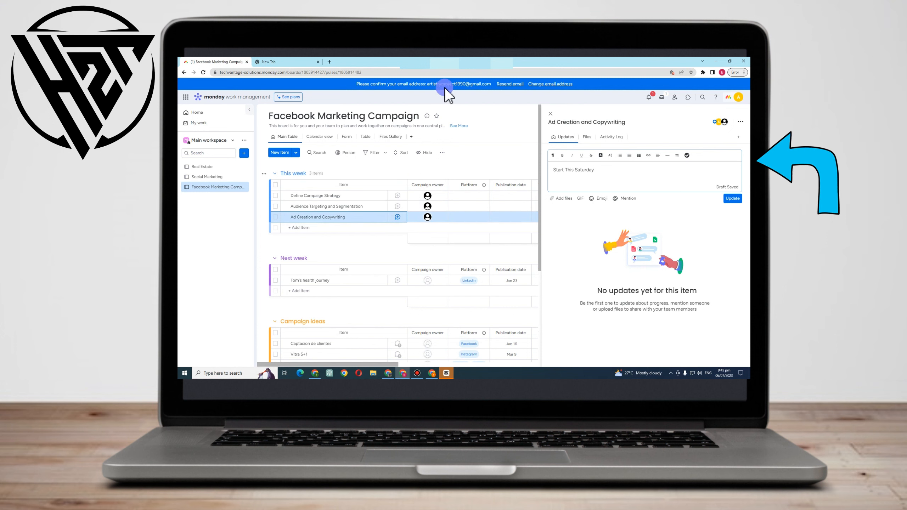
{"action": "scroll", "coordinate": [480, 111], "scroll_direction": "down", "scroll_amount": 1}
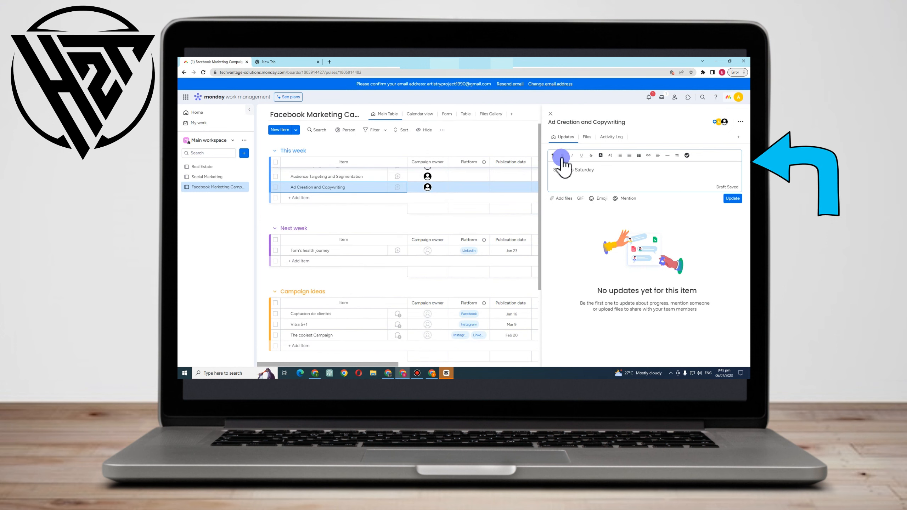
{"action": "double_click", "coordinate": [584, 170]}
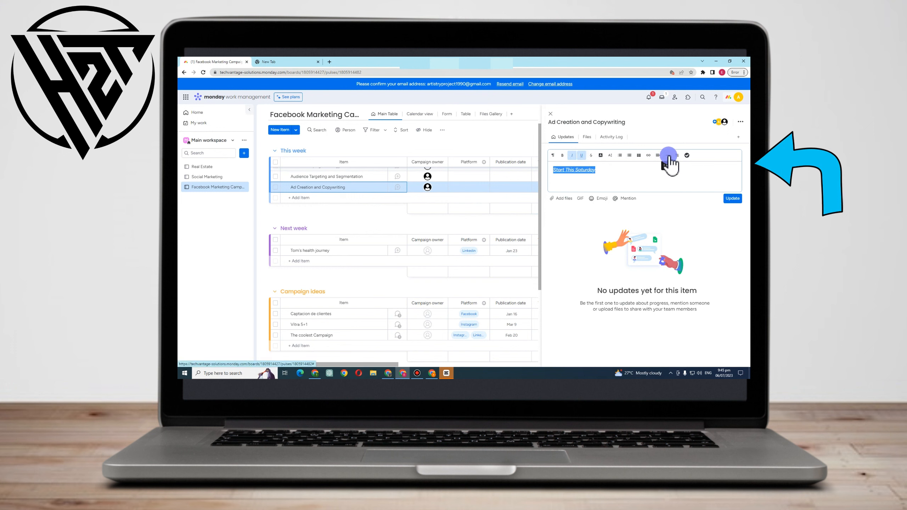
Browse the item's Files and Activity Log tabs and its options, then close the item panel
{"action": "left_click", "coordinate": [587, 137]}
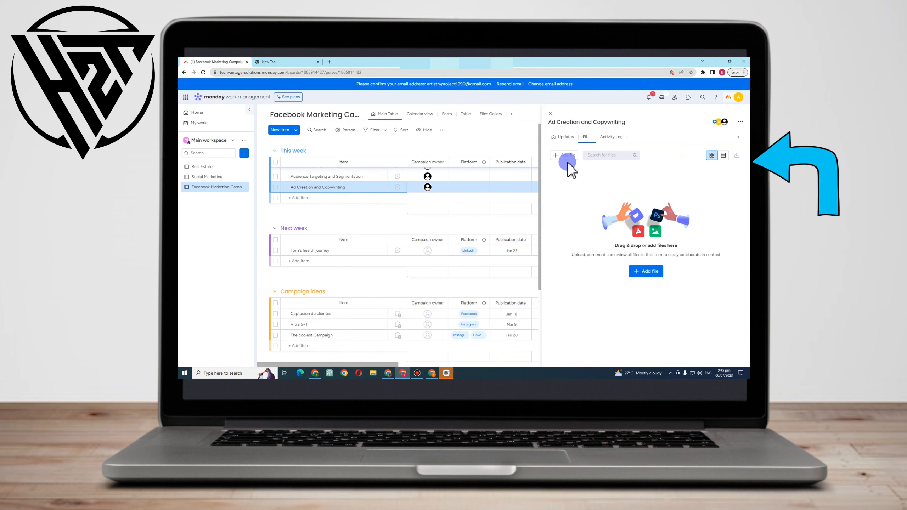
{"action": "left_click", "coordinate": [607, 137]}
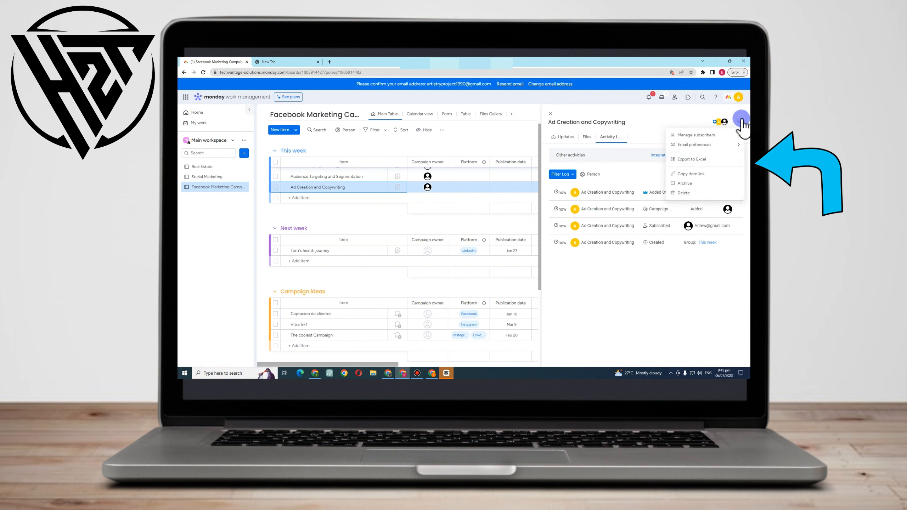
{"action": "left_click", "coordinate": [658, 123]}
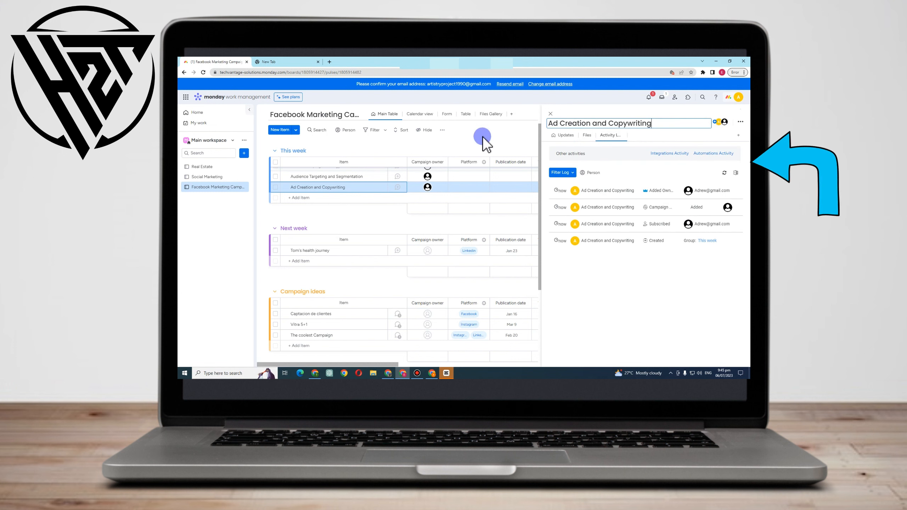
{"action": "left_click", "coordinate": [550, 114]}
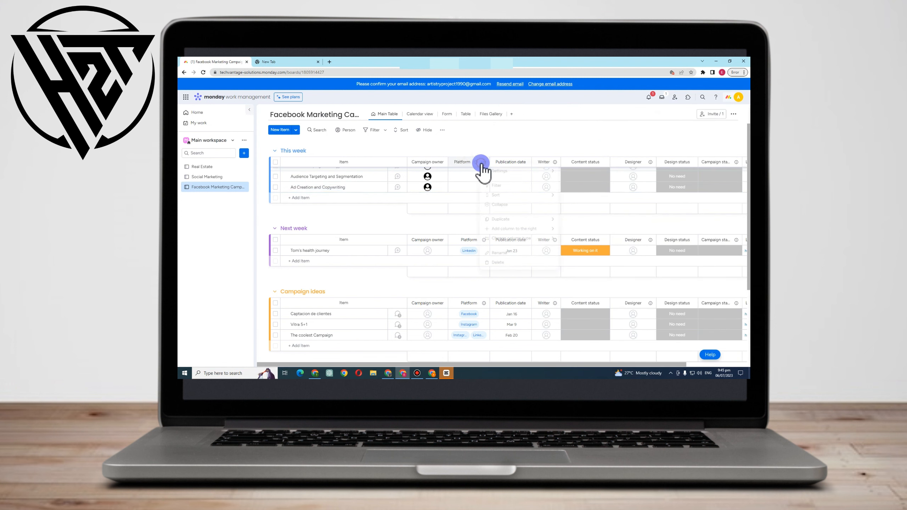
Tag Audience Targeting and Segmentation with the Facebook platform and set its publication date to Jul 6
{"action": "left_click", "coordinate": [467, 164]}
{"action": "left_click", "coordinate": [465, 177]}
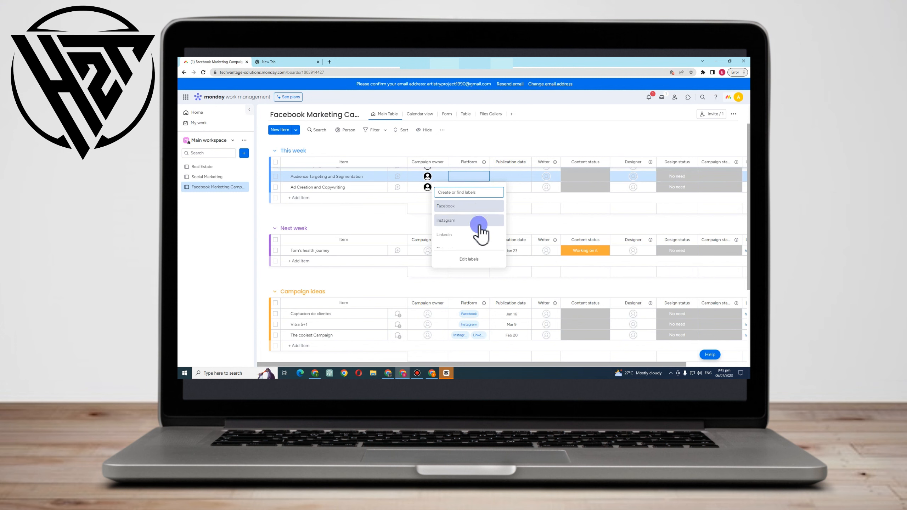
{"action": "left_click", "coordinate": [455, 220]}
{"action": "left_click", "coordinate": [509, 176]}
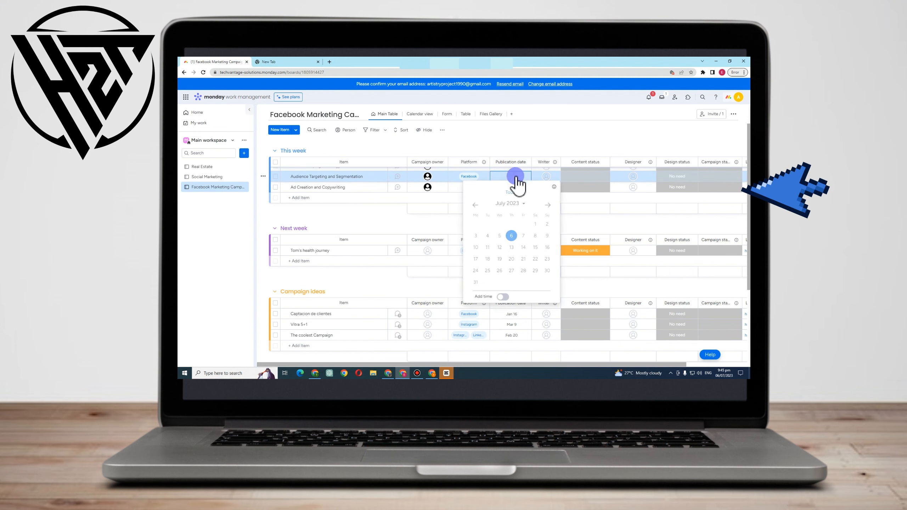
{"action": "left_click", "coordinate": [522, 236]}
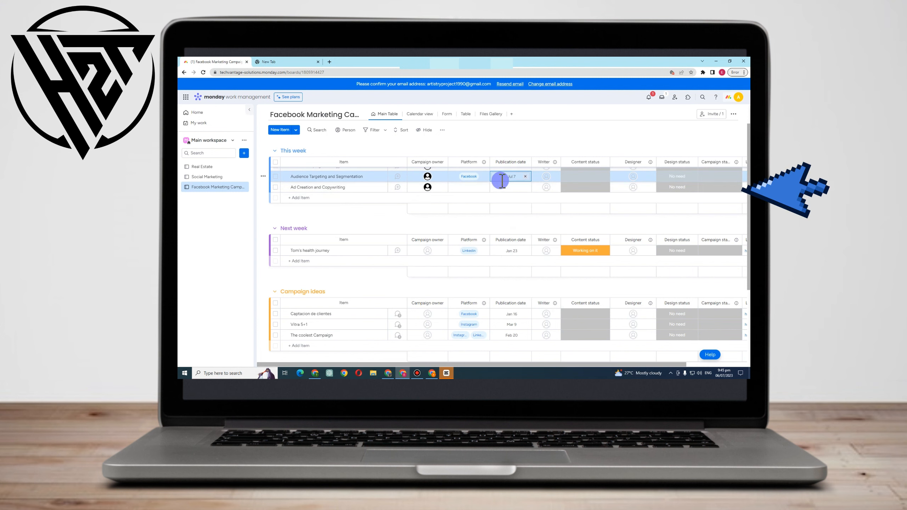
{"action": "scroll", "coordinate": [505, 177], "scroll_direction": "up", "scroll_amount": 2}
{"action": "left_click", "coordinate": [506, 205]}
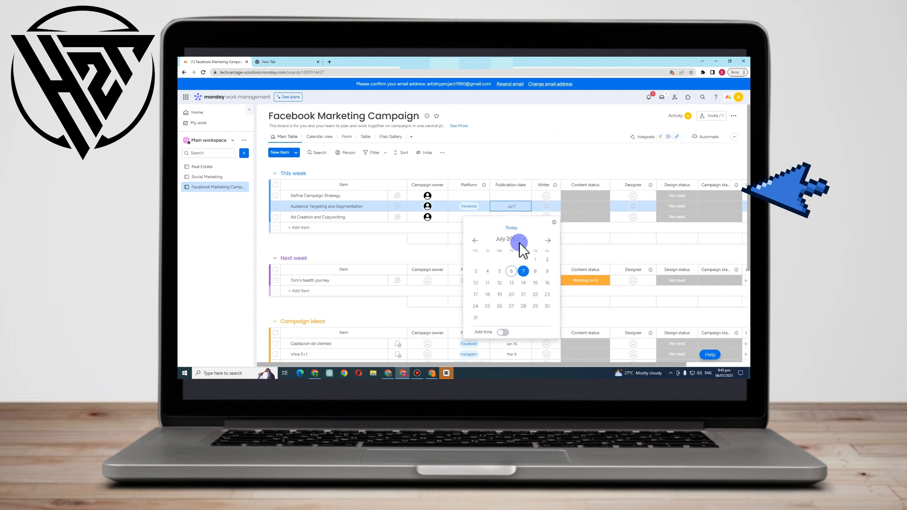
Assign a writer to the Define Campaign Strategy item
{"action": "left_click", "coordinate": [545, 196]}
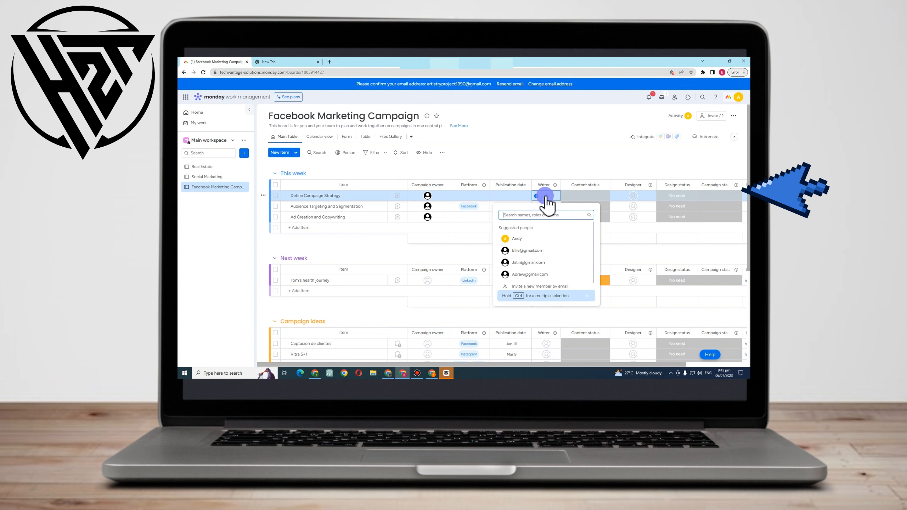
{"action": "left_click", "coordinate": [532, 252]}
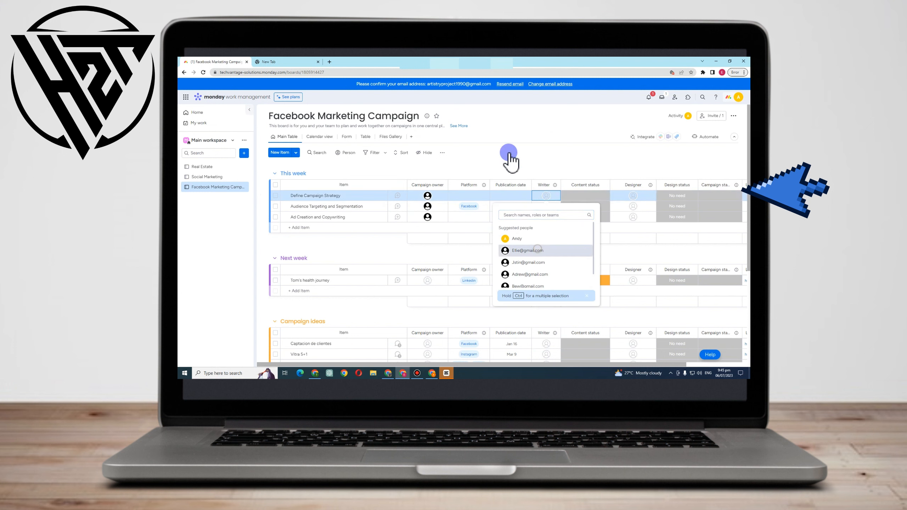
{"action": "left_click", "coordinate": [510, 158]}
Set Define Campaign Strategy's content status to Working on it
{"action": "left_click", "coordinate": [572, 199]}
{"action": "left_click", "coordinate": [584, 215]}
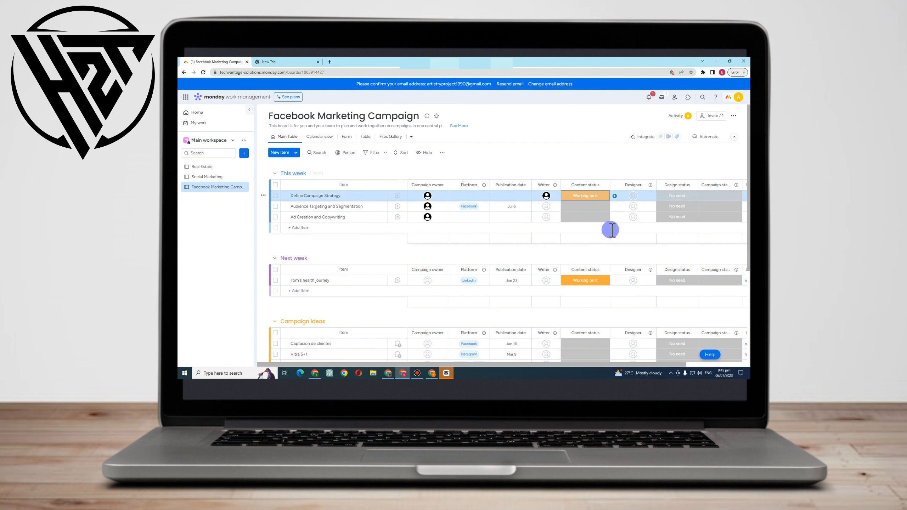
{"action": "left_click", "coordinate": [570, 199]}
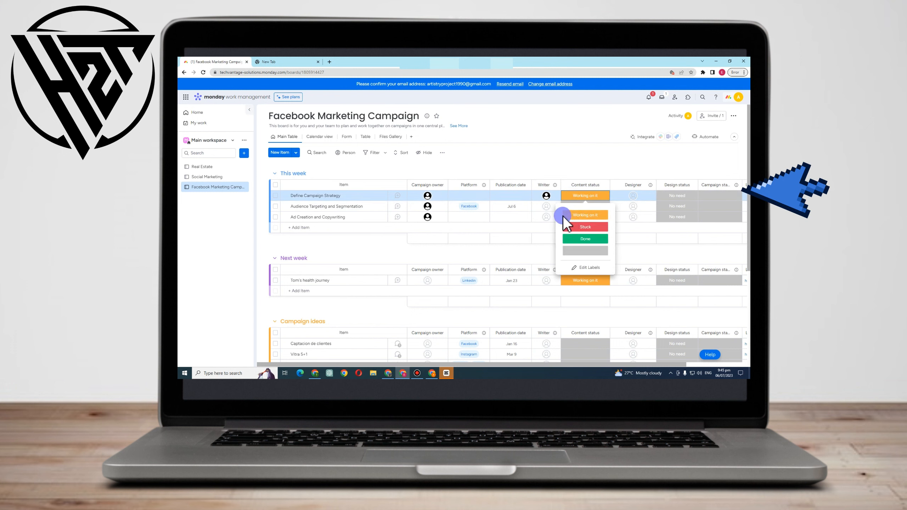
{"action": "left_click", "coordinate": [565, 215]}
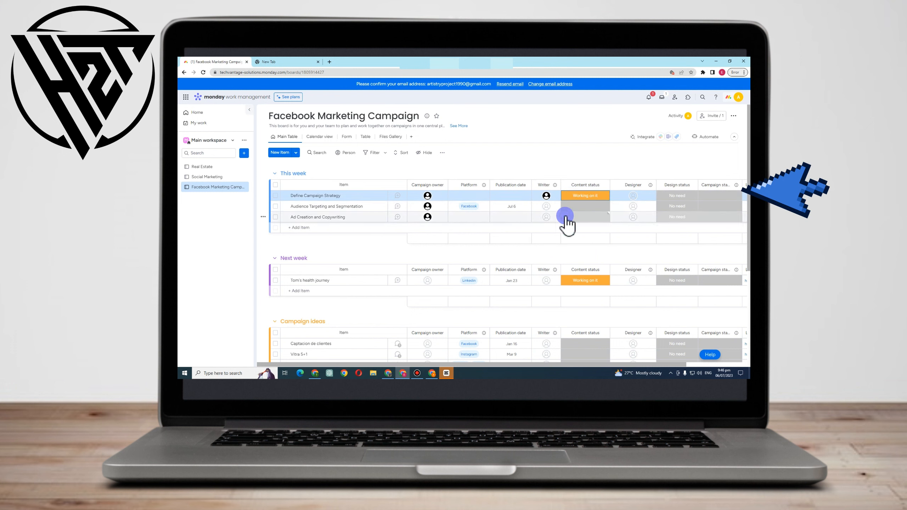
Edit the content status labels to change the Working on it colour to yellow
{"action": "left_click", "coordinate": [585, 197]}
{"action": "left_click", "coordinate": [585, 268]}
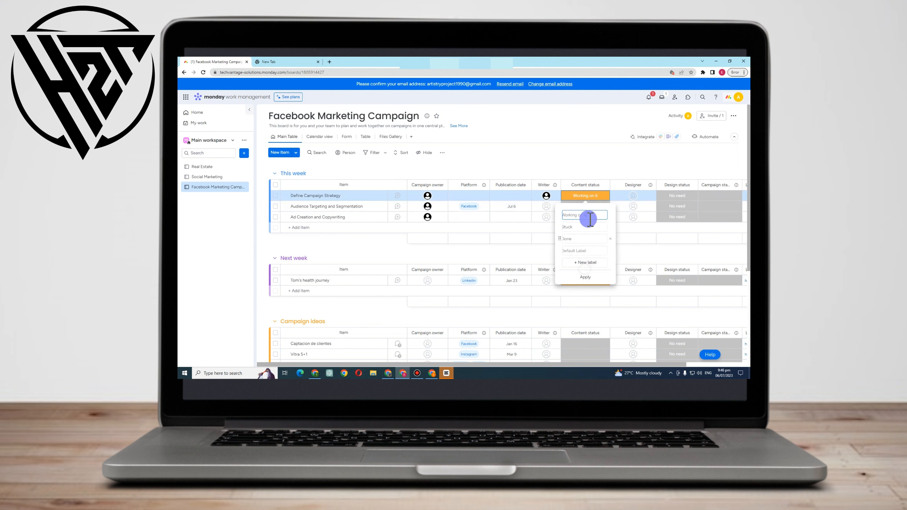
{"action": "left_click", "coordinate": [567, 214]}
{"action": "left_click", "coordinate": [596, 227]}
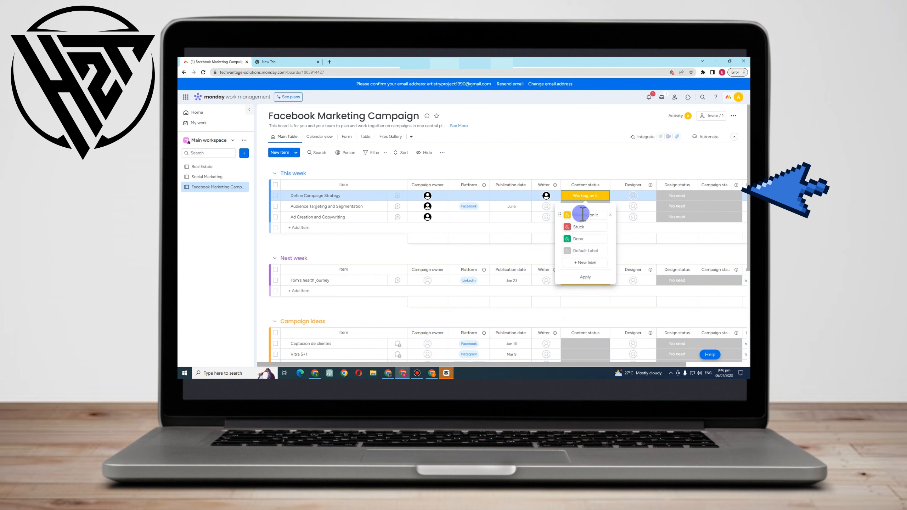
{"action": "left_click", "coordinate": [599, 279]}
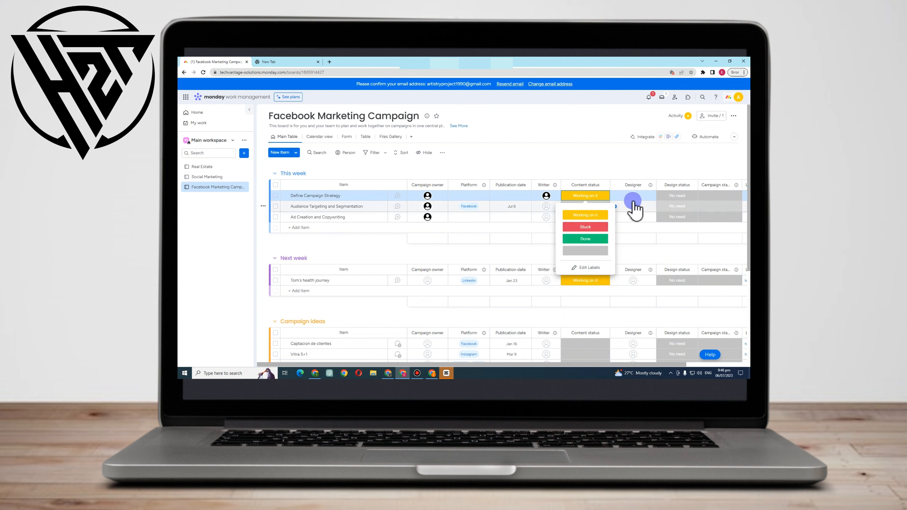
Assign a designer to Define Campaign Strategy and set its design status to Working on it
{"action": "left_click", "coordinate": [633, 197]}
{"action": "left_click", "coordinate": [618, 240]}
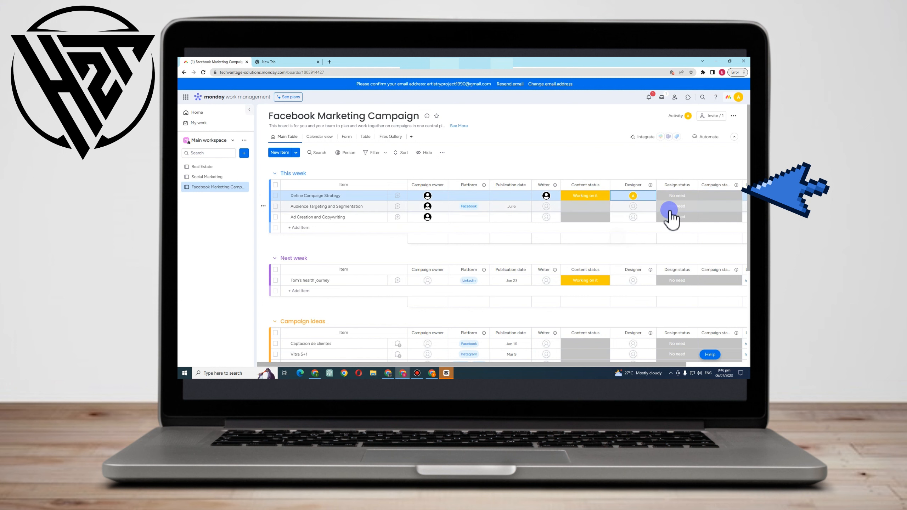
{"action": "left_click", "coordinate": [675, 199]}
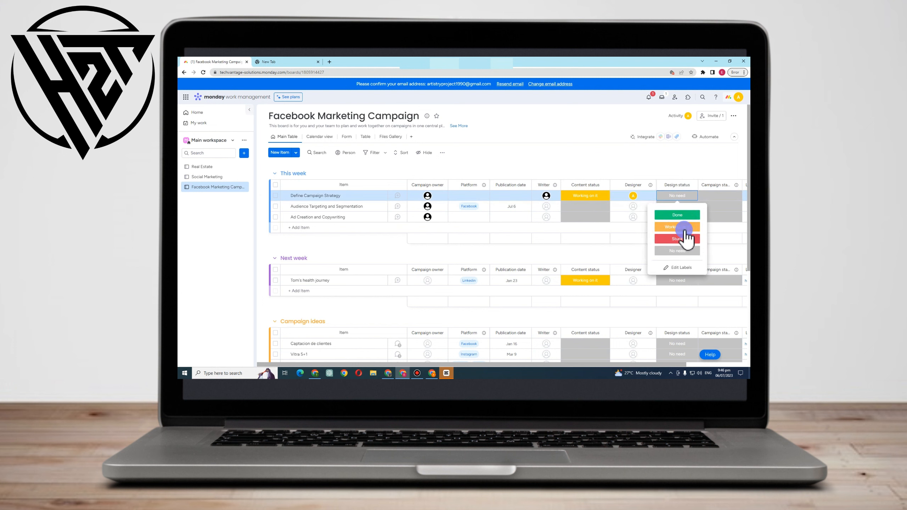
{"action": "left_click", "coordinate": [682, 226]}
Set Define Campaign Strategy's campaign status to Scheduled
{"action": "left_click", "coordinate": [716, 197]}
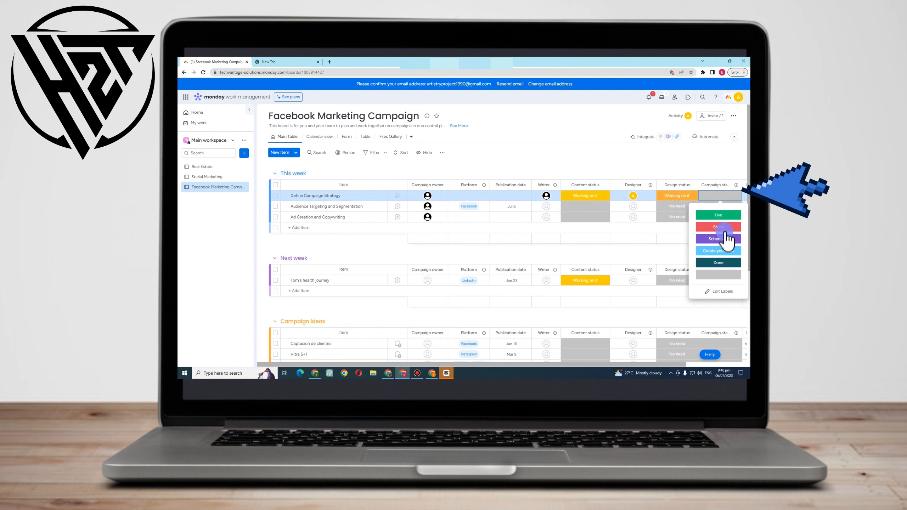
{"action": "left_click", "coordinate": [717, 239]}
{"action": "left_click_drag", "start_coordinate": [629, 363], "coordinate": [691, 363]}
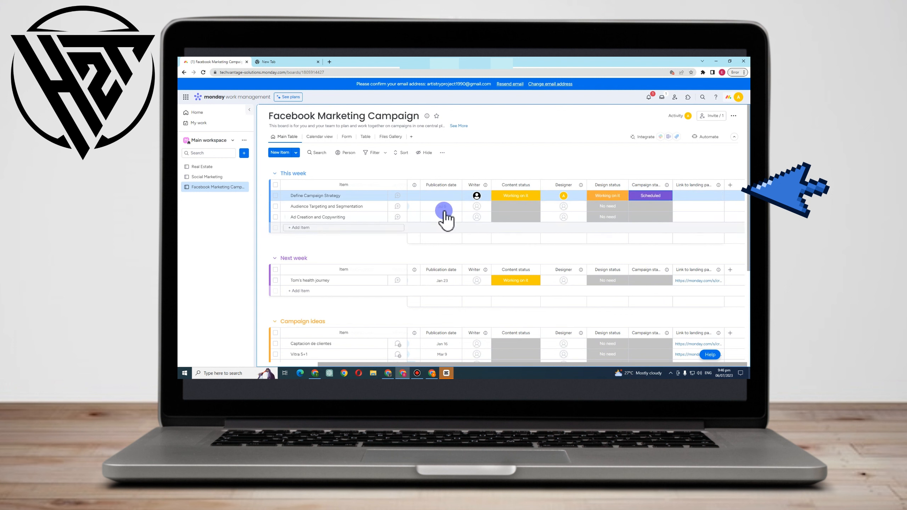
Rename the Next week group to Facebook marketing Campaign 2
{"action": "left_click", "coordinate": [300, 258]}
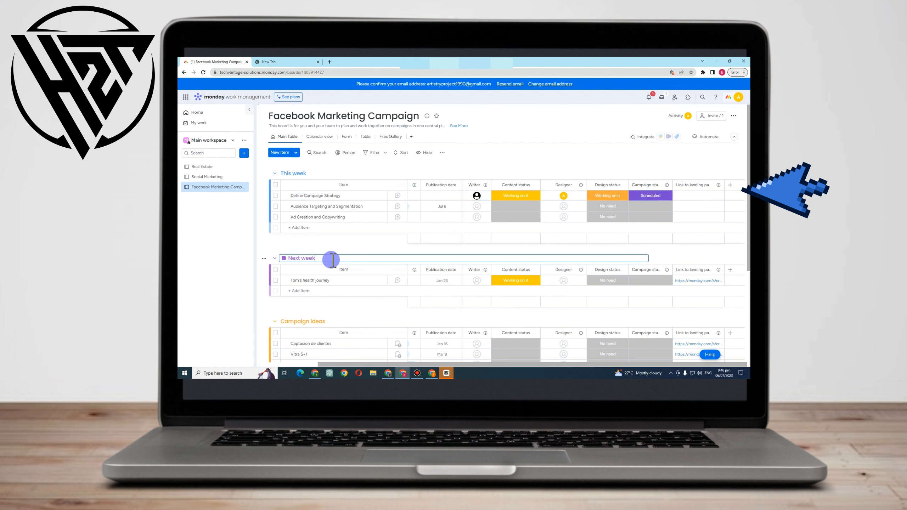
{"action": "left_click", "coordinate": [292, 258]}
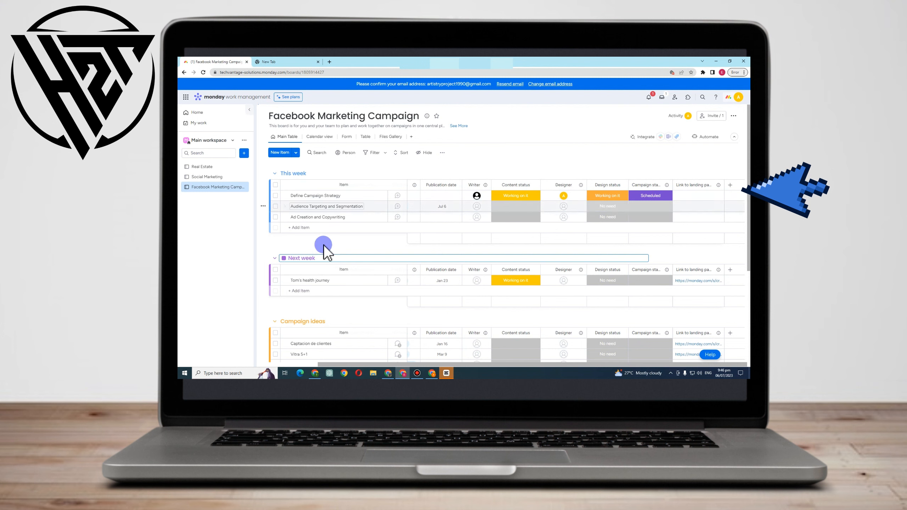
{"action": "left_click_drag", "start_coordinate": [291, 258], "coordinate": [285, 258]}
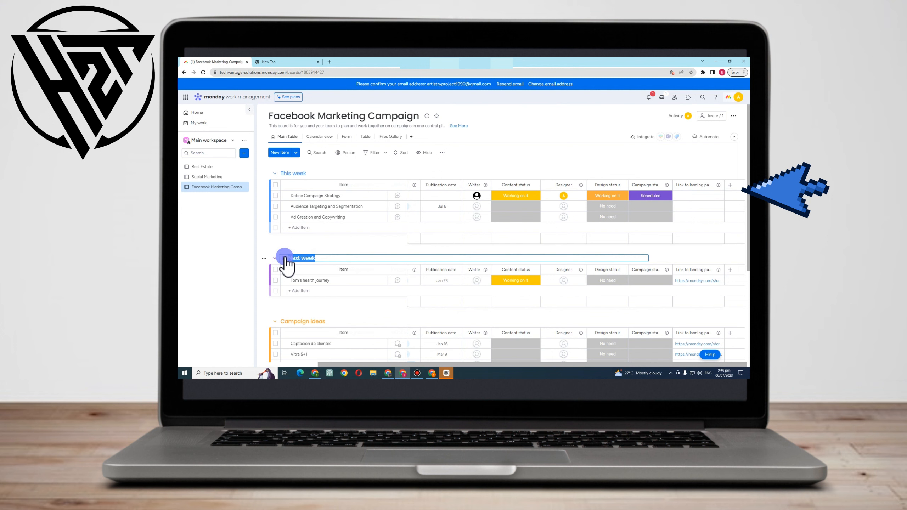
{"action": "type", "text": "Facebook marketing Campaign 2"}
{"action": "left_click", "coordinate": [329, 280]}
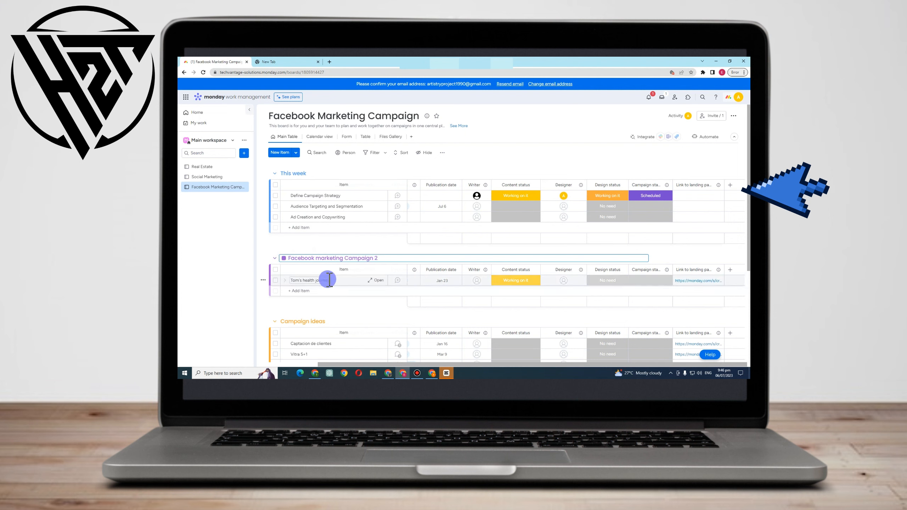
Look over the board's groups, then open the Home page and browse its recent boards, inbox and workspaces
{"action": "scroll", "coordinate": [345, 314], "scroll_direction": "down", "scroll_amount": 4}
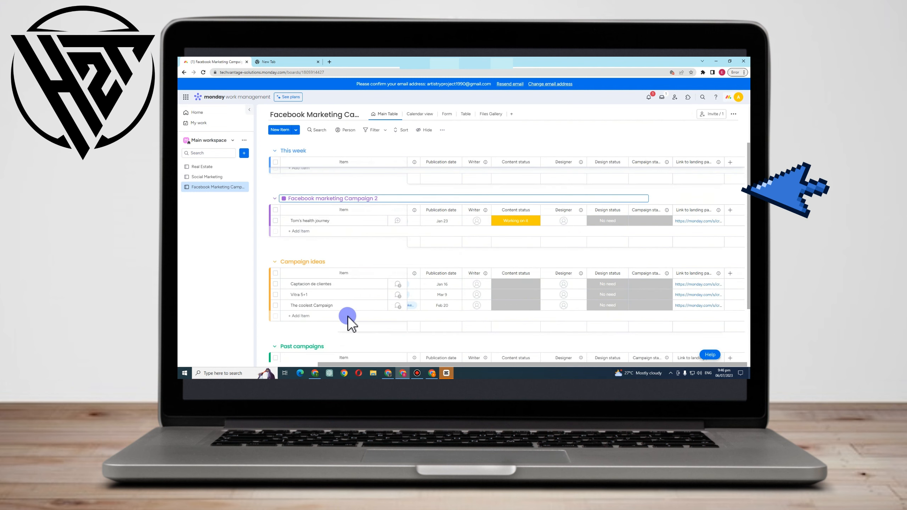
{"action": "scroll", "coordinate": [678, 202], "scroll_direction": "up", "scroll_amount": 5}
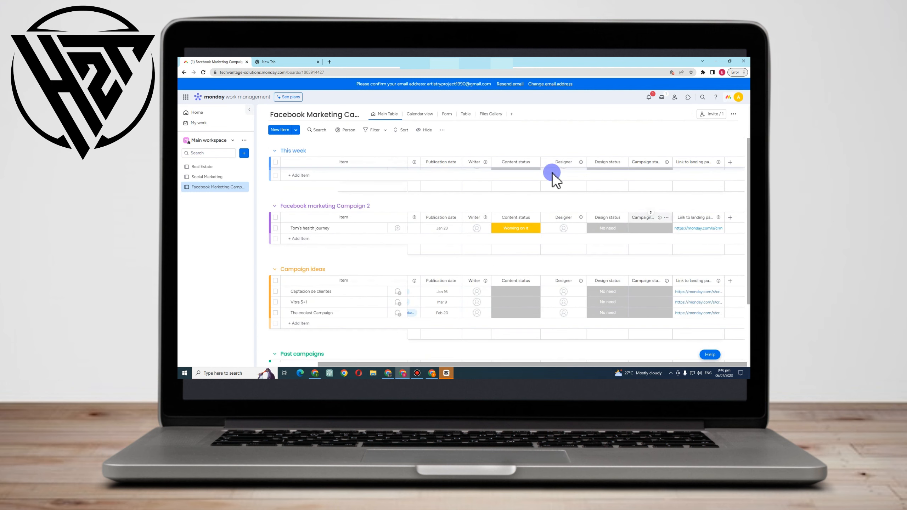
{"action": "left_click", "coordinate": [218, 114]}
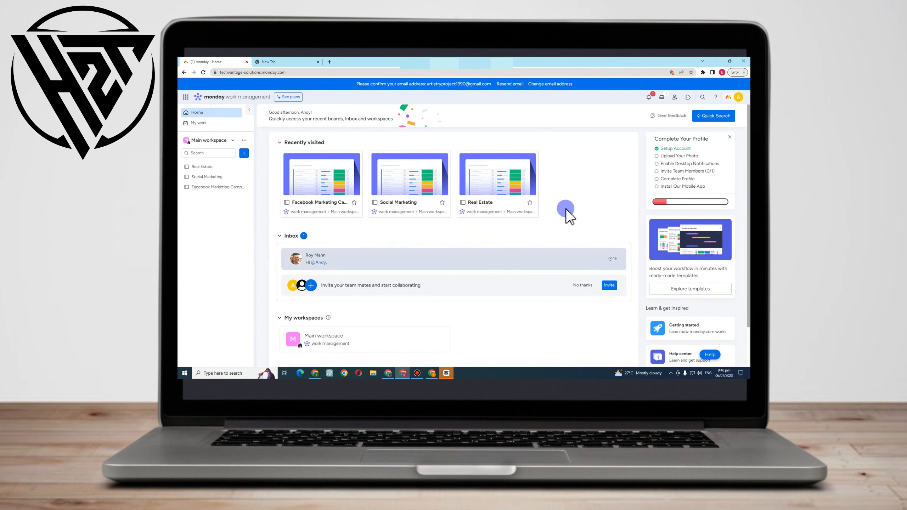
{"action": "scroll", "coordinate": [508, 249], "scroll_direction": "down", "scroll_amount": 2}
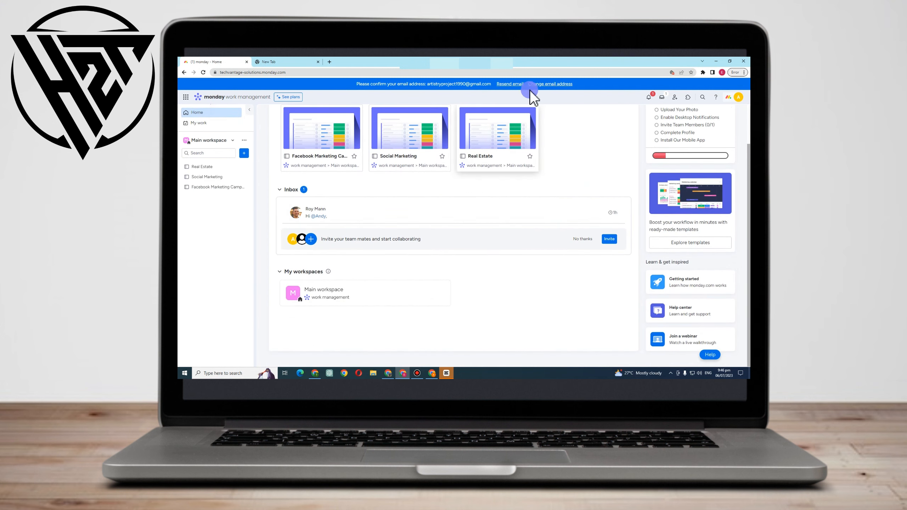
{"action": "scroll", "coordinate": [530, 174], "scroll_direction": "up", "scroll_amount": 2}
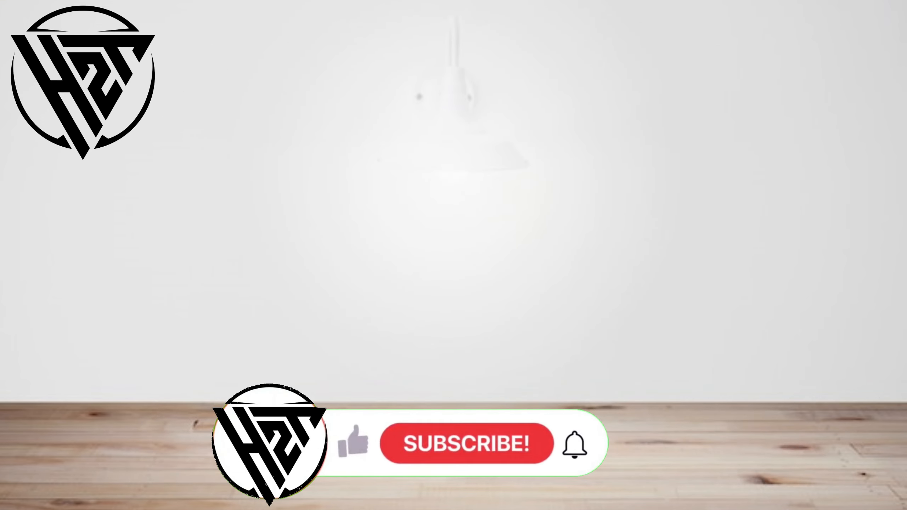